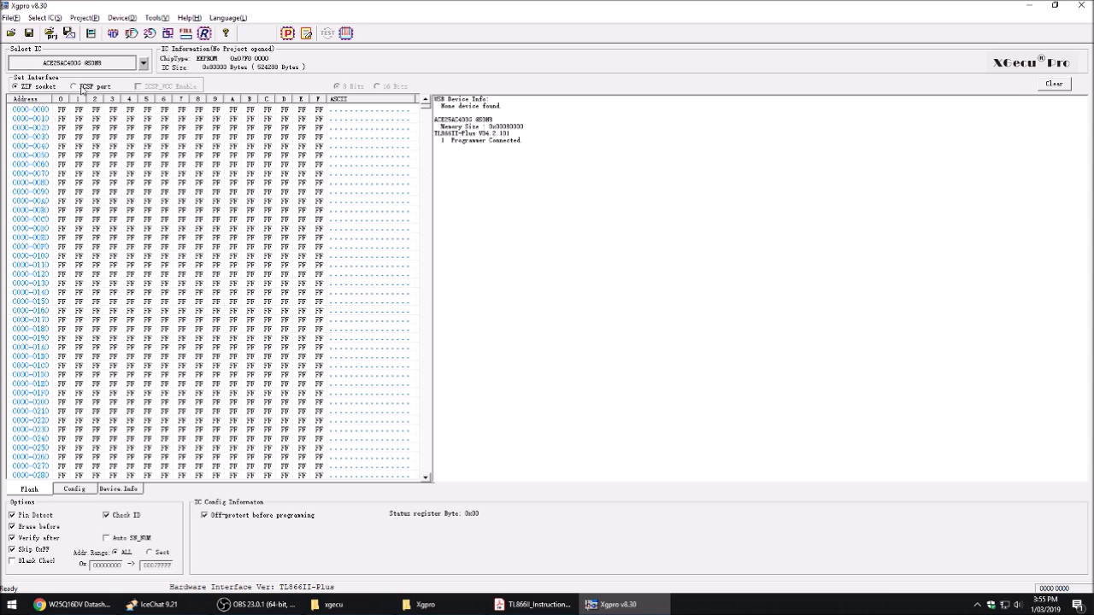
{"action": "left_click", "coordinate": [144, 64]}
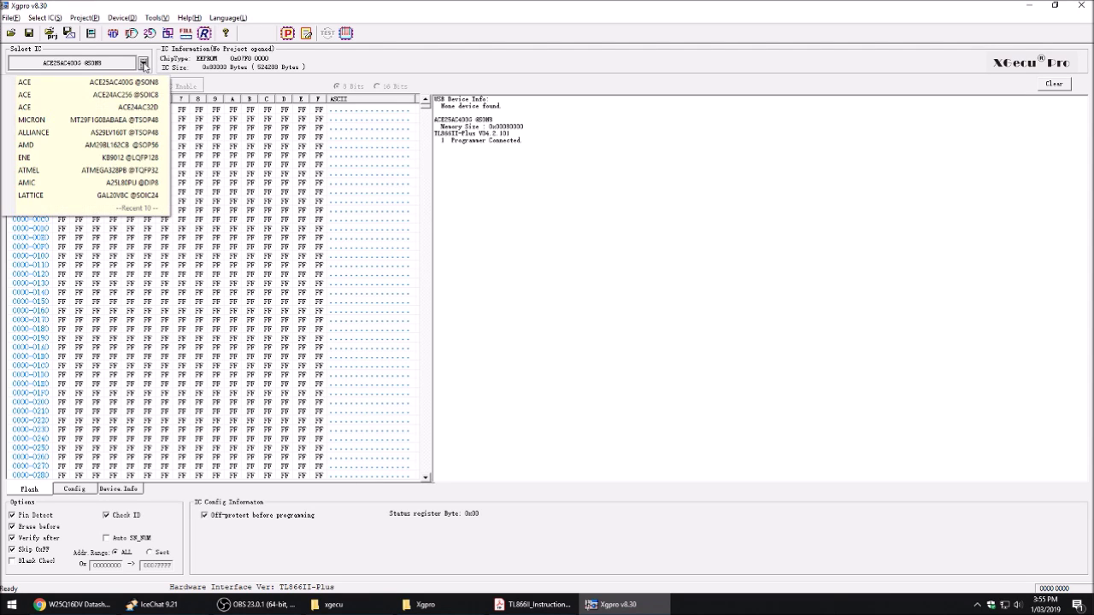
{"action": "left_click", "coordinate": [140, 49]}
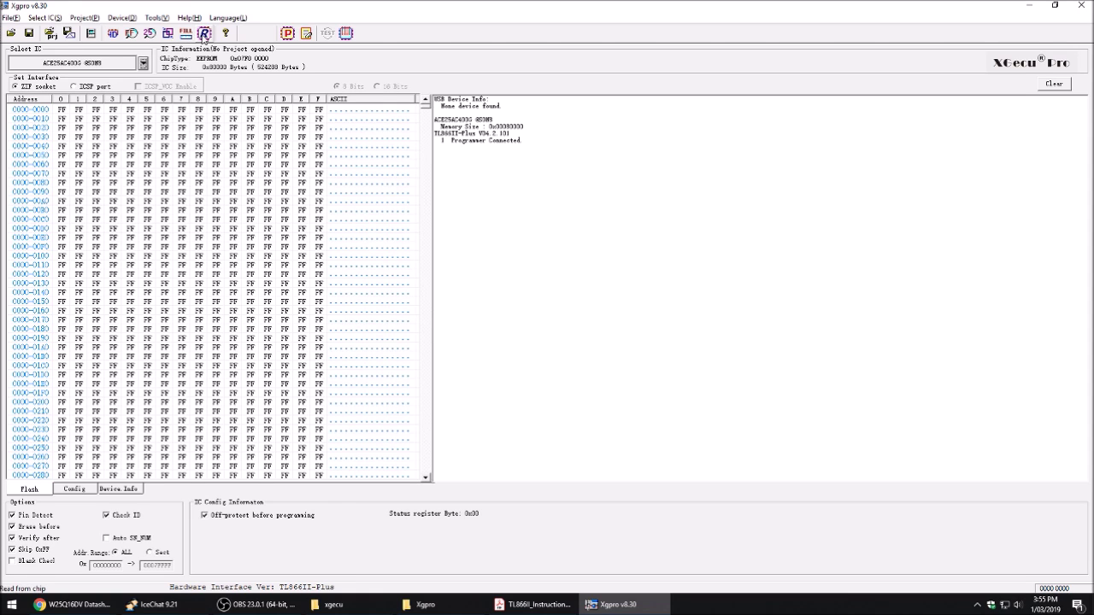
Step: Open the device search and selection dialog and choose WINBOND as the chip manufacturer
{"action": "left_click", "coordinate": [121, 18]}
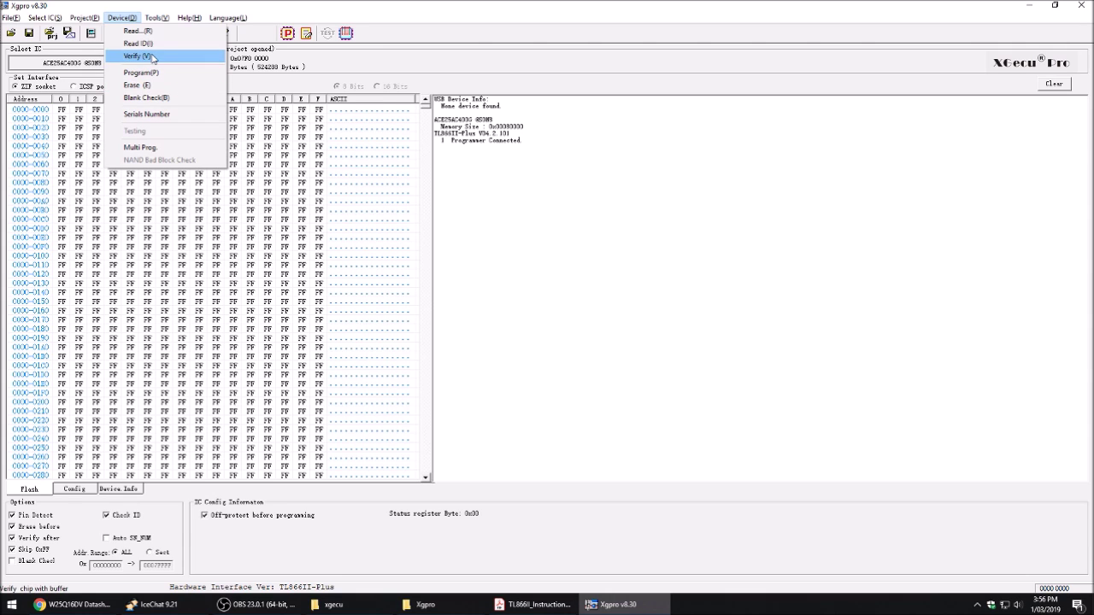
{"action": "mouse_move", "coordinate": [50, 22]}
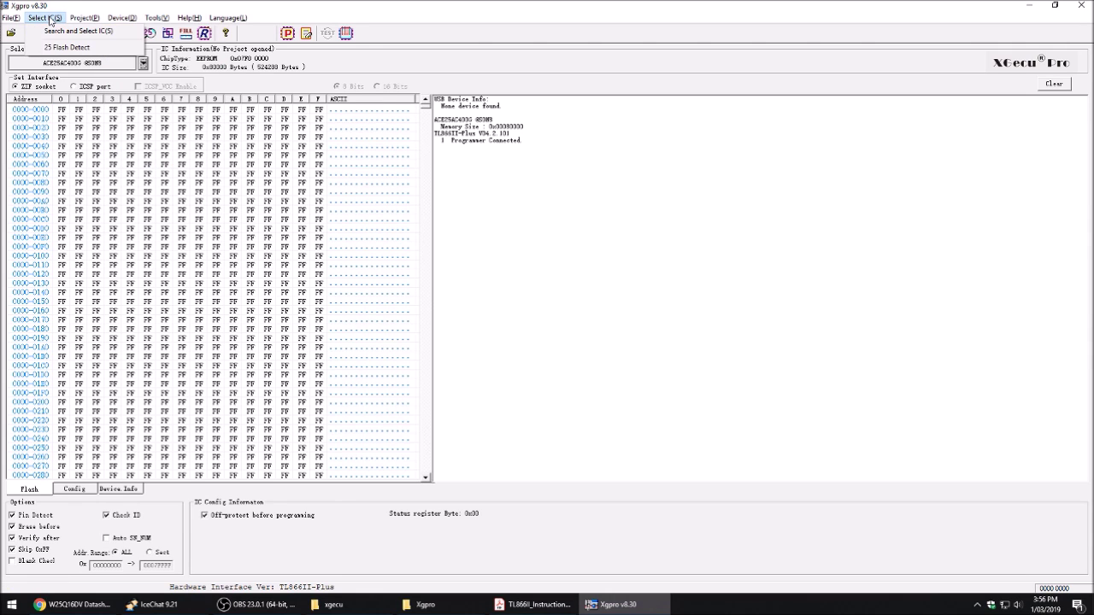
{"action": "mouse_move", "coordinate": [8, 19]}
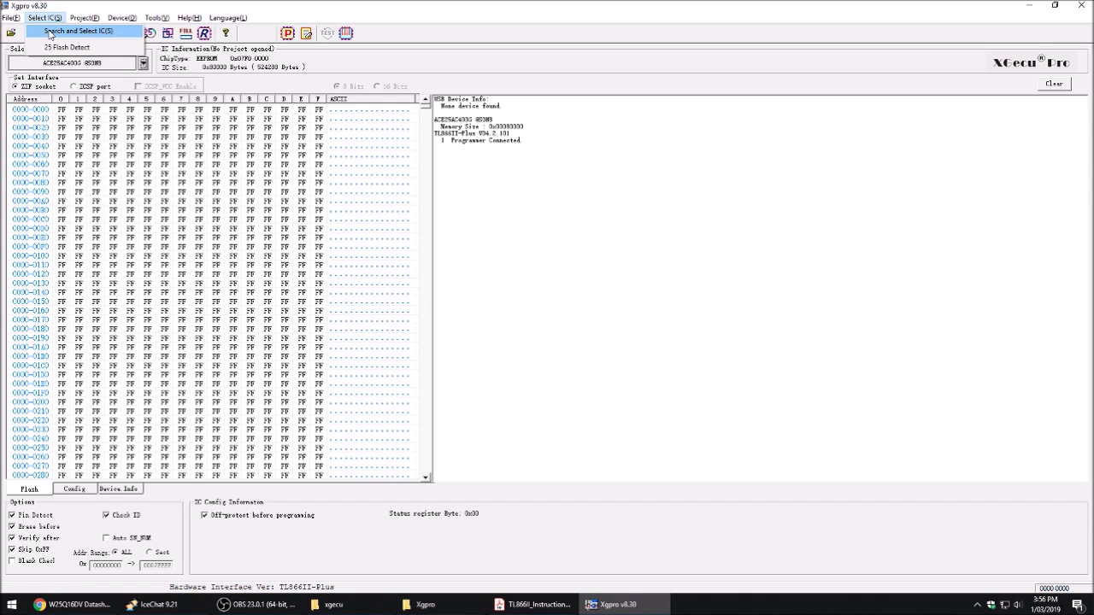
{"action": "left_click", "coordinate": [48, 31]}
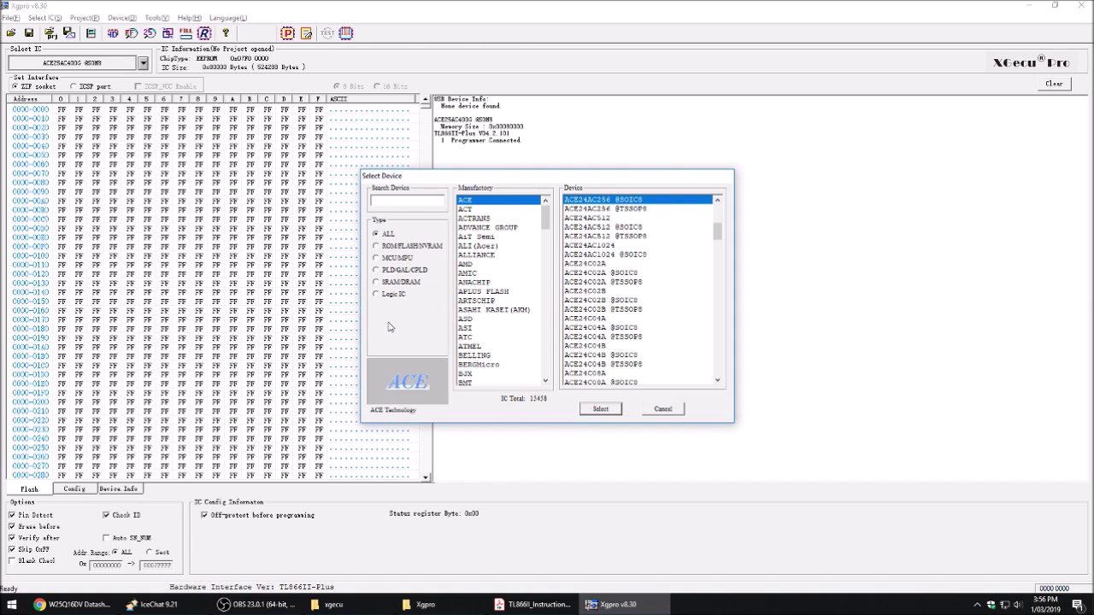
{"action": "left_click", "coordinate": [464, 347]}
{"action": "key", "text": "w"}
{"action": "scroll", "coordinate": [464, 358], "scroll_direction": "down", "scroll_amount": 4}
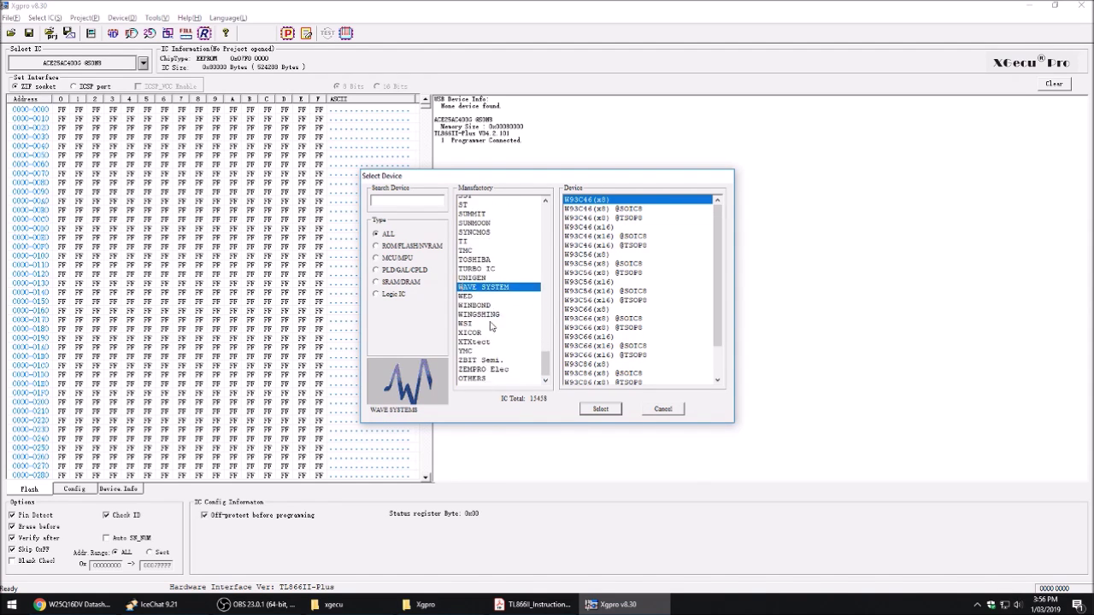
{"action": "left_click", "coordinate": [475, 282]}
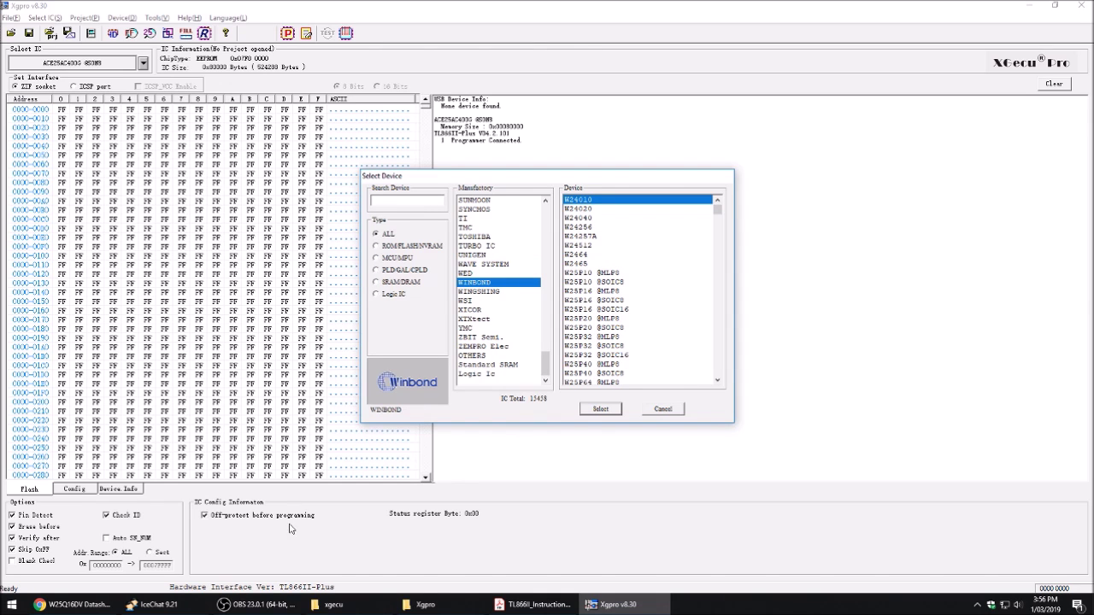
Step: Switch to Chrome and check the chip's exact part number on the first page of the Winbond datasheet
{"action": "left_click", "coordinate": [538, 605]}
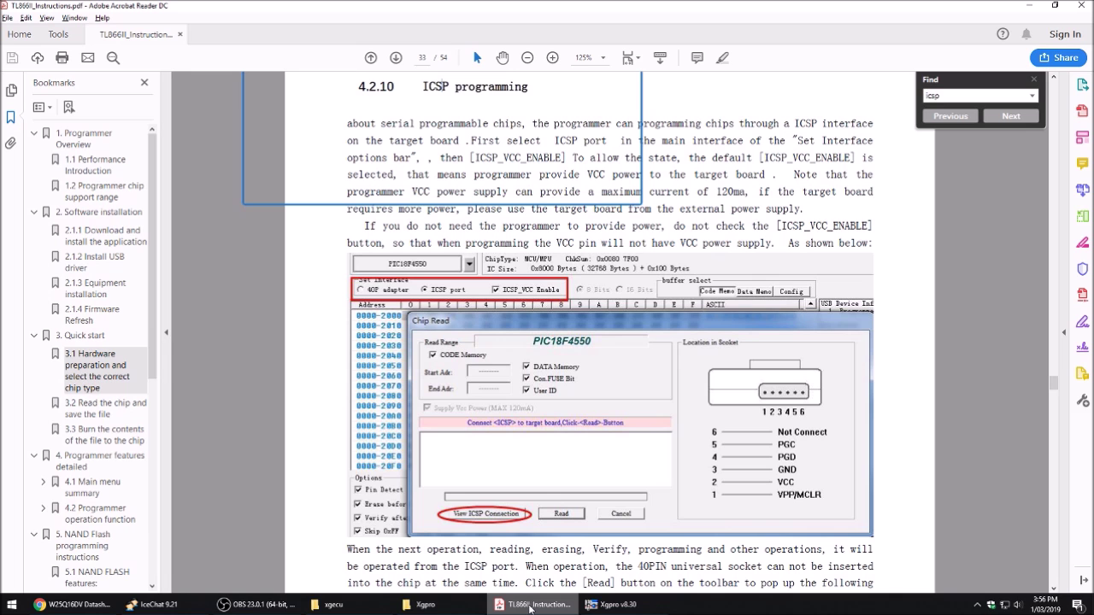
{"action": "left_click", "coordinate": [524, 606]}
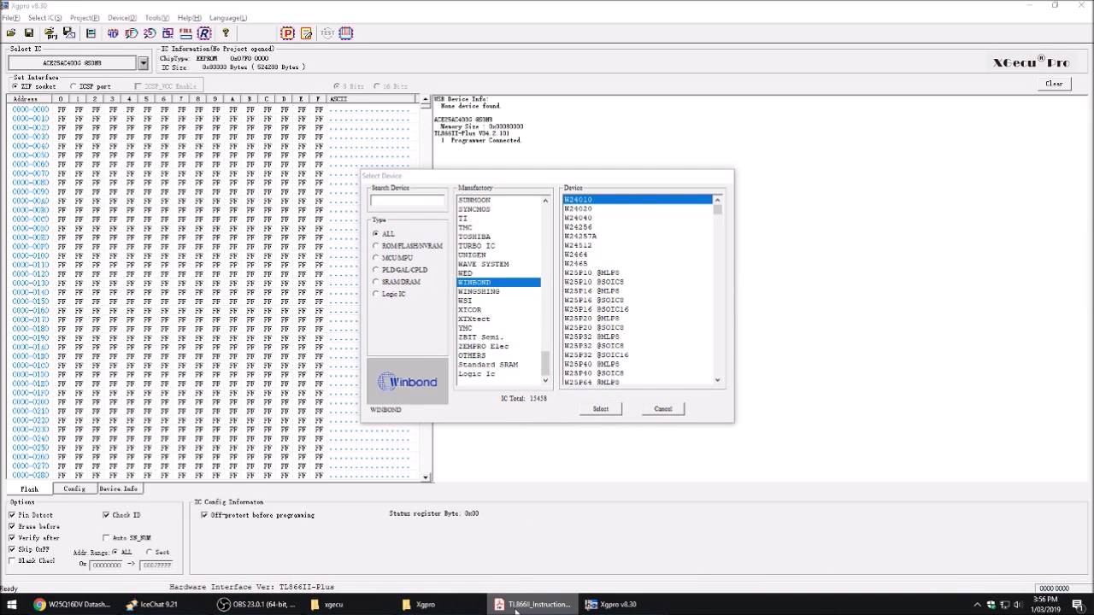
{"action": "left_click", "coordinate": [77, 604]}
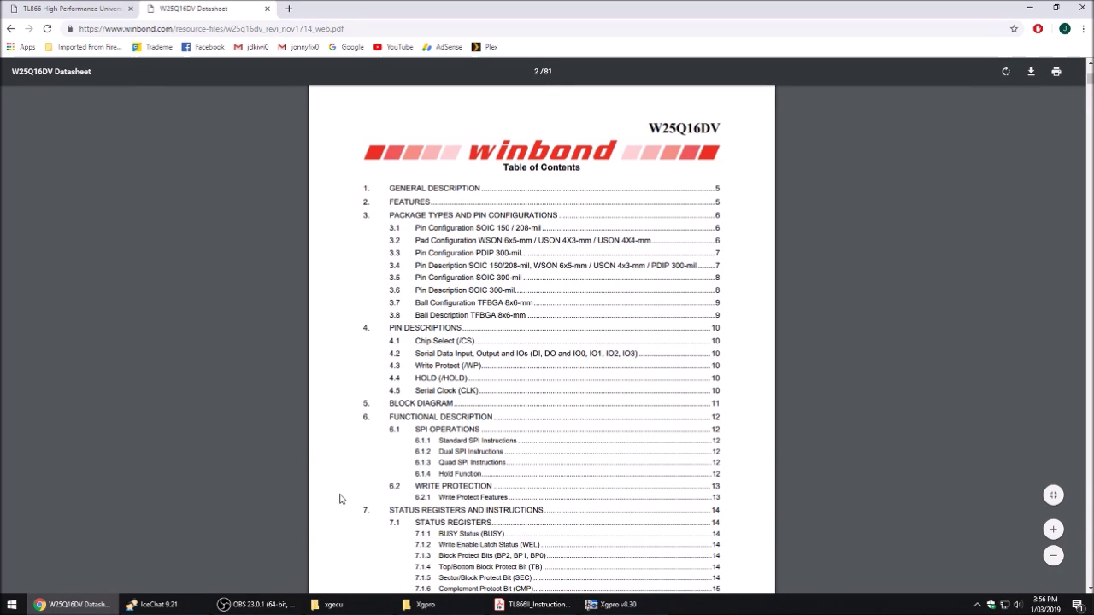
{"action": "scroll", "coordinate": [340, 491], "scroll_direction": "up", "scroll_amount": 7}
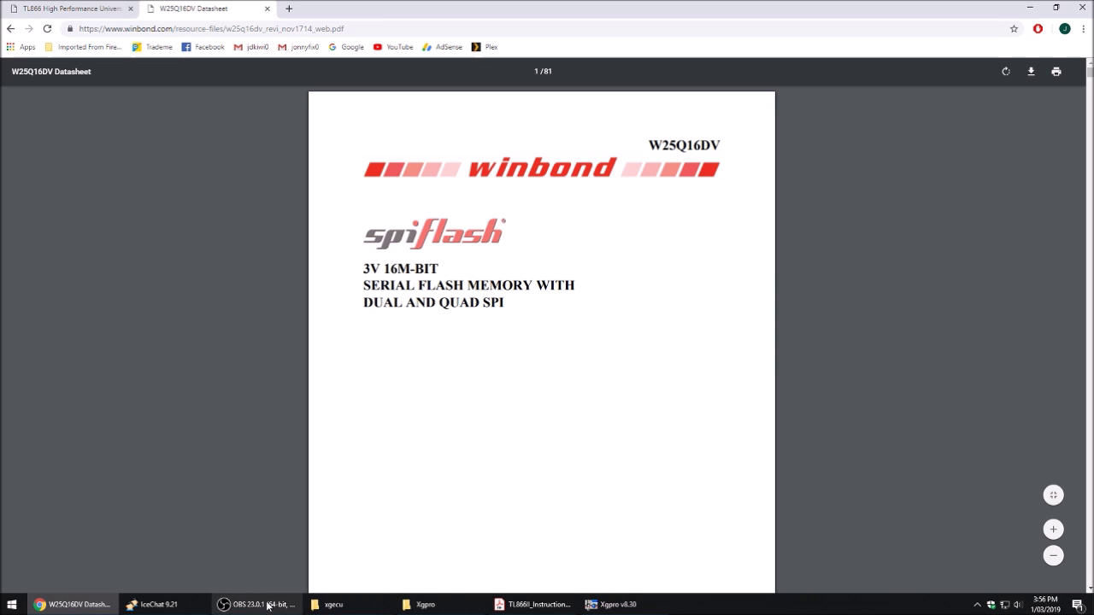
{"action": "left_click", "coordinate": [611, 604]}
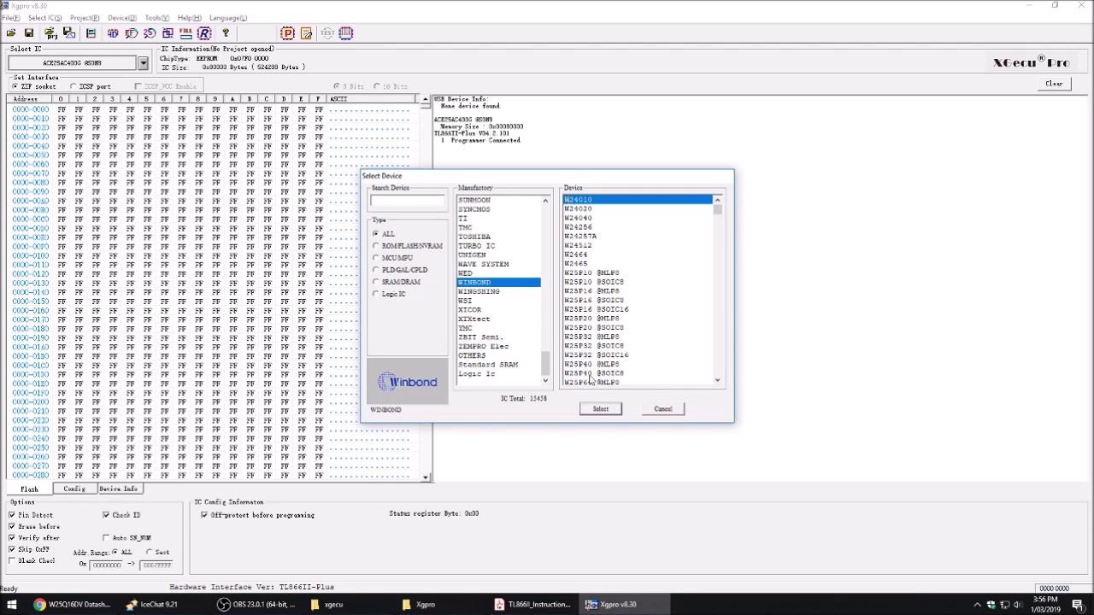
{"action": "left_click_drag", "start_coordinate": [718, 208], "coordinate": [716, 285]}
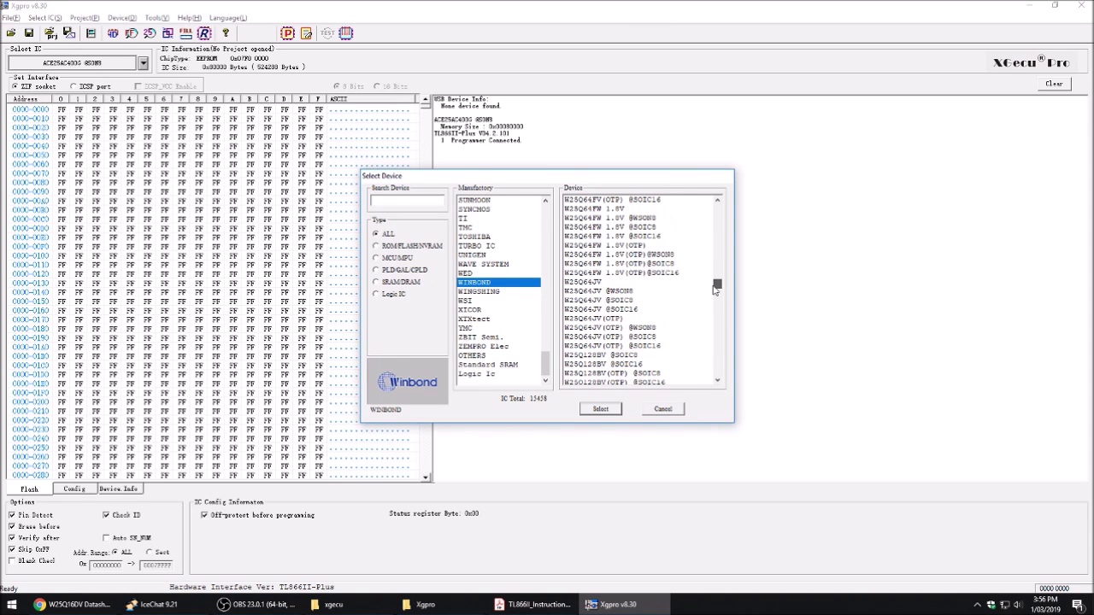
{"action": "left_click", "coordinate": [55, 610]}
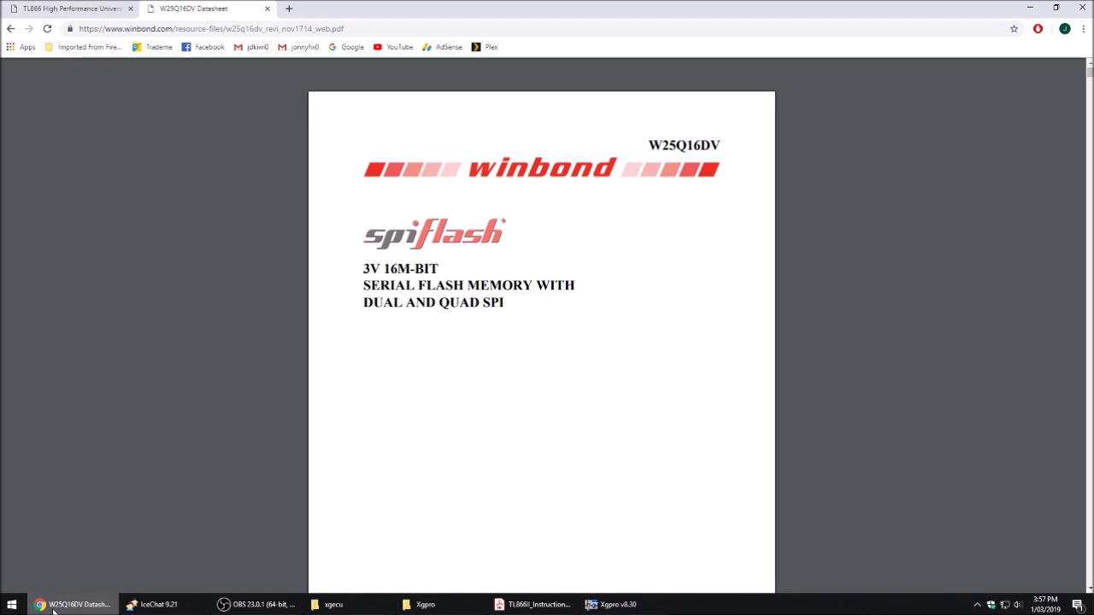
{"action": "left_click", "coordinate": [53, 610]}
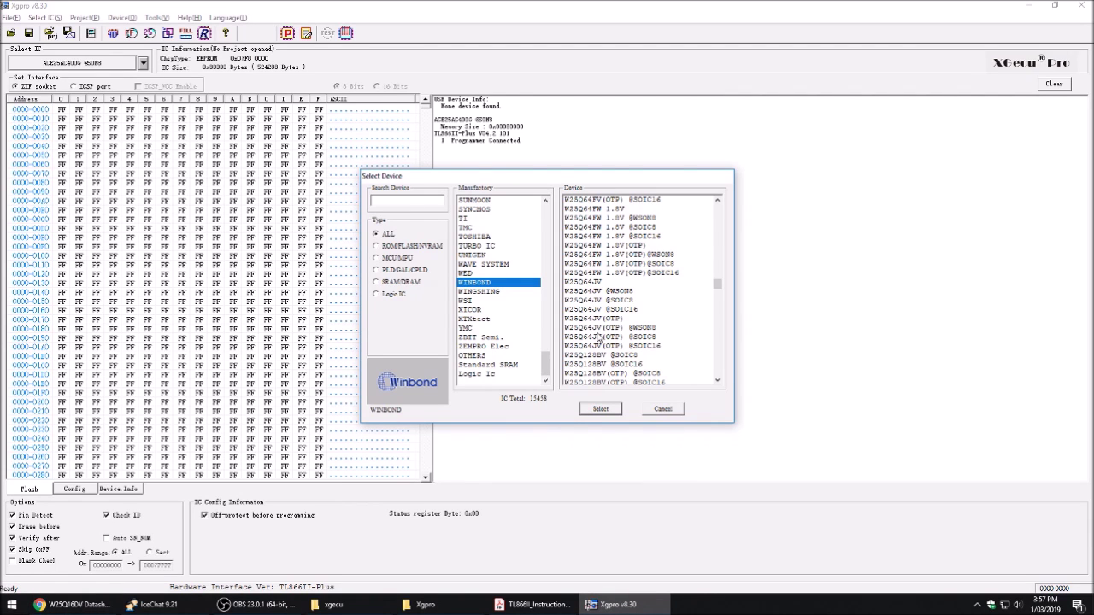
{"action": "scroll", "coordinate": [666, 309], "scroll_direction": "up", "scroll_amount": 10}
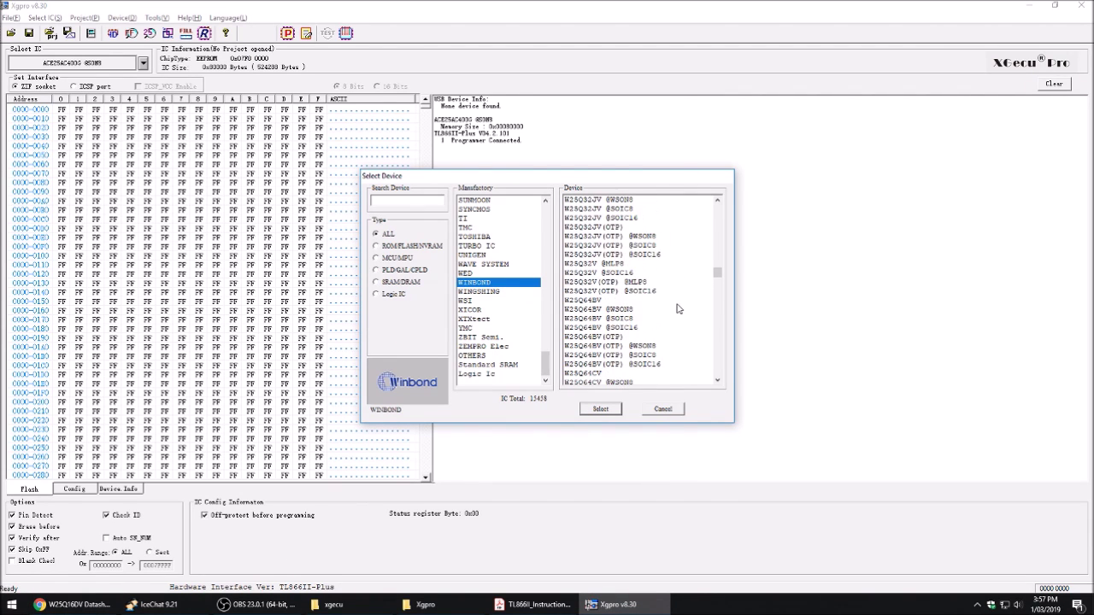
{"action": "scroll", "coordinate": [716, 228], "scroll_direction": "up", "scroll_amount": 10}
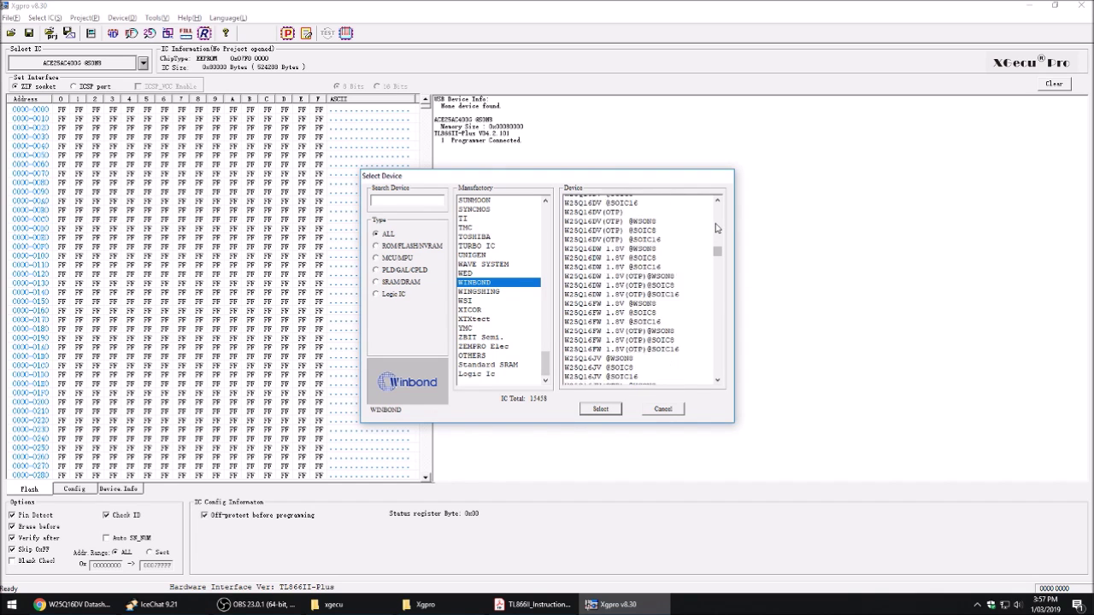
{"action": "left_click", "coordinate": [63, 606]}
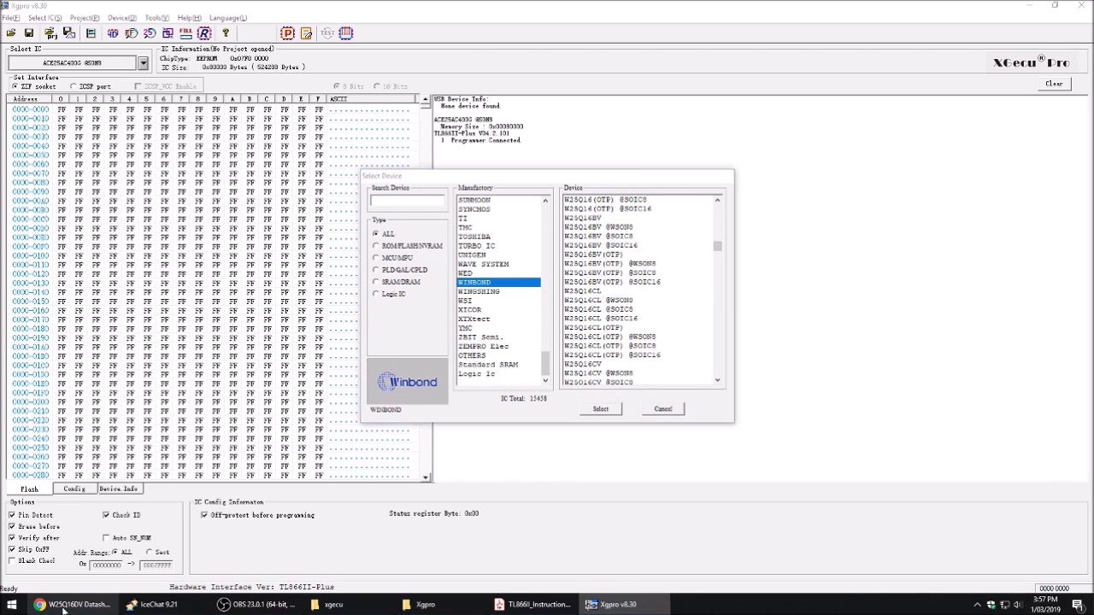
{"action": "left_click", "coordinate": [62, 609]}
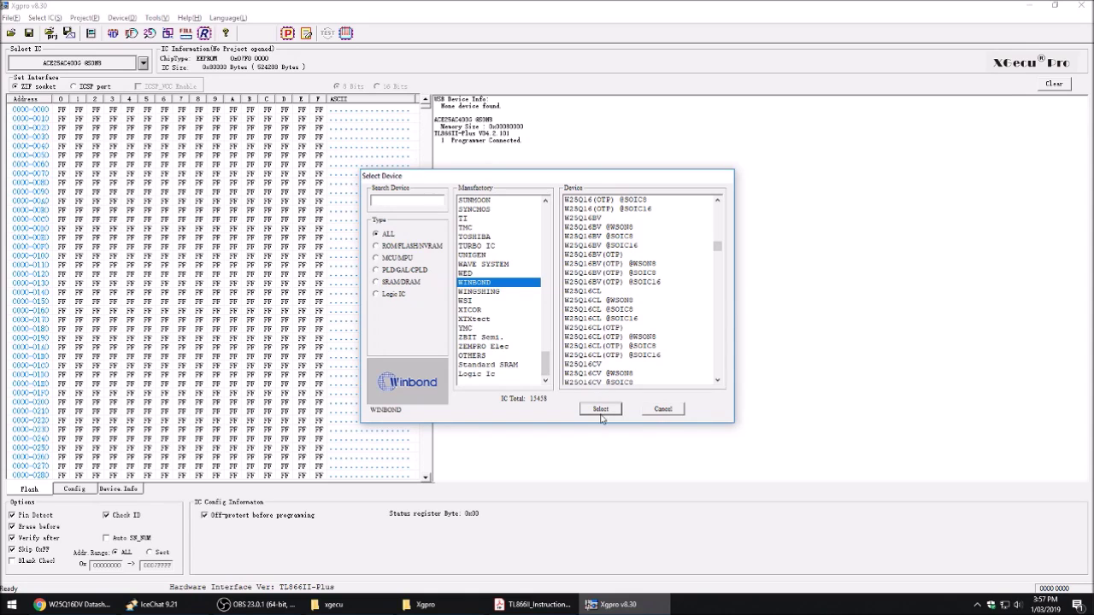
{"action": "scroll", "coordinate": [628, 334], "scroll_direction": "down", "scroll_amount": 5}
{"action": "scroll", "coordinate": [617, 339], "scroll_direction": "down", "scroll_amount": 2}
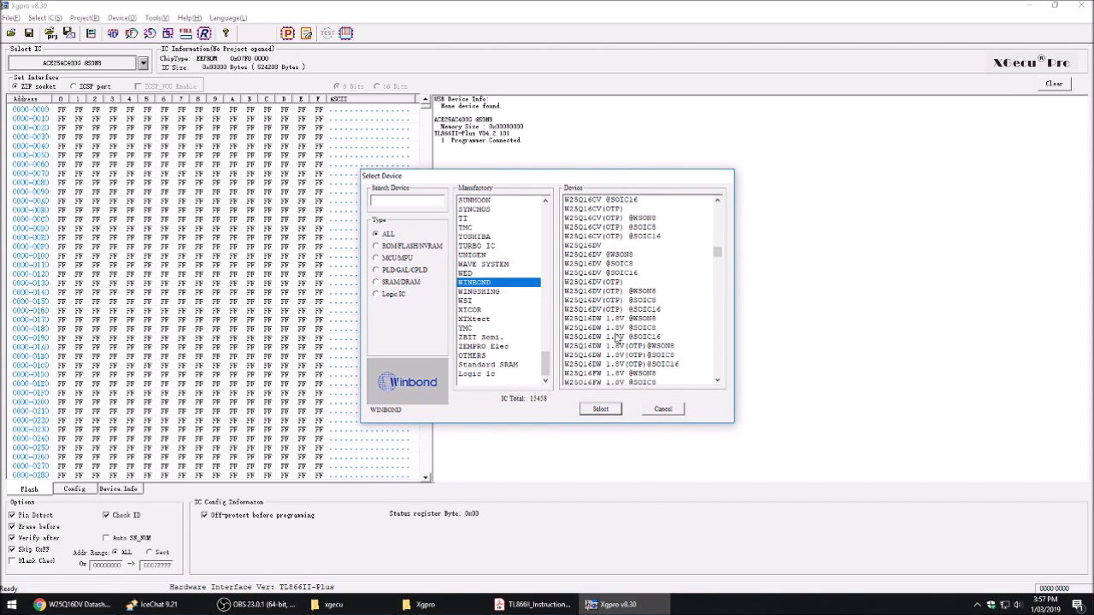
{"action": "left_click", "coordinate": [587, 247]}
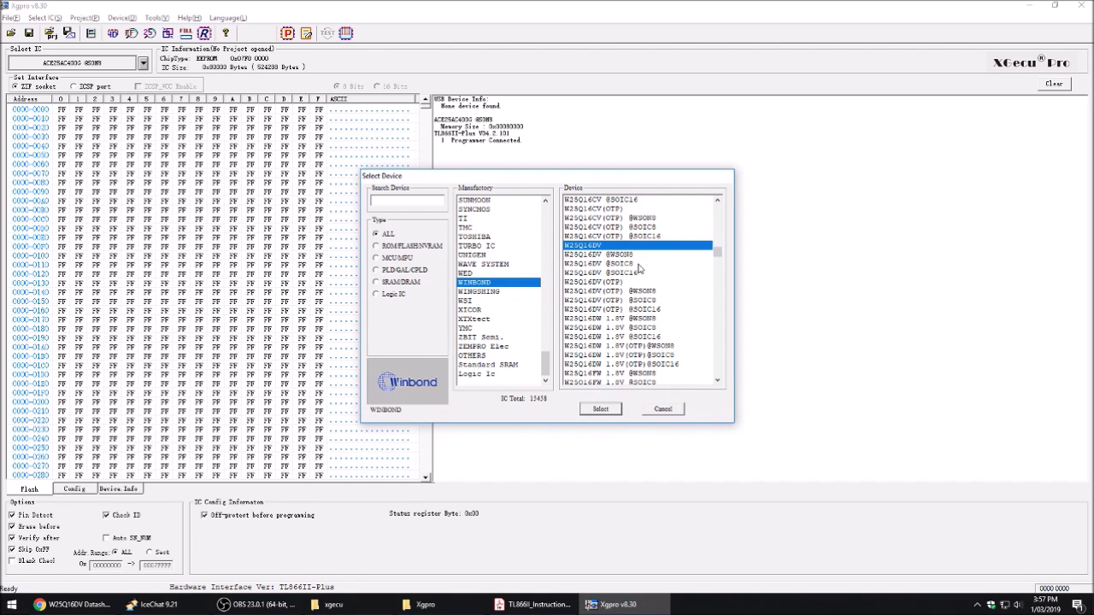
{"action": "left_click", "coordinate": [633, 264]}
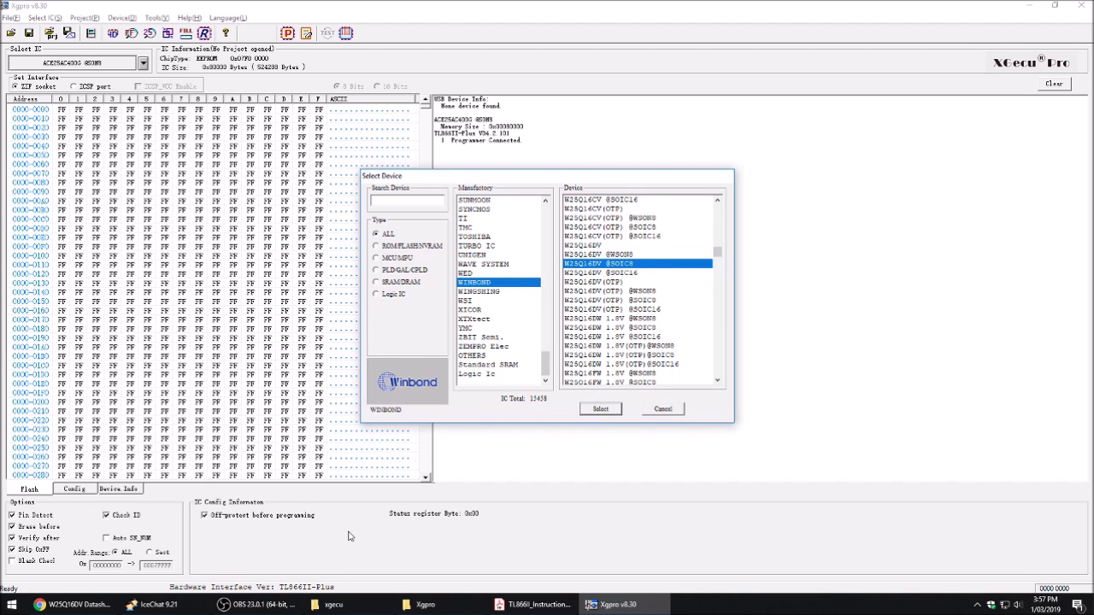
{"action": "left_click", "coordinate": [601, 411]}
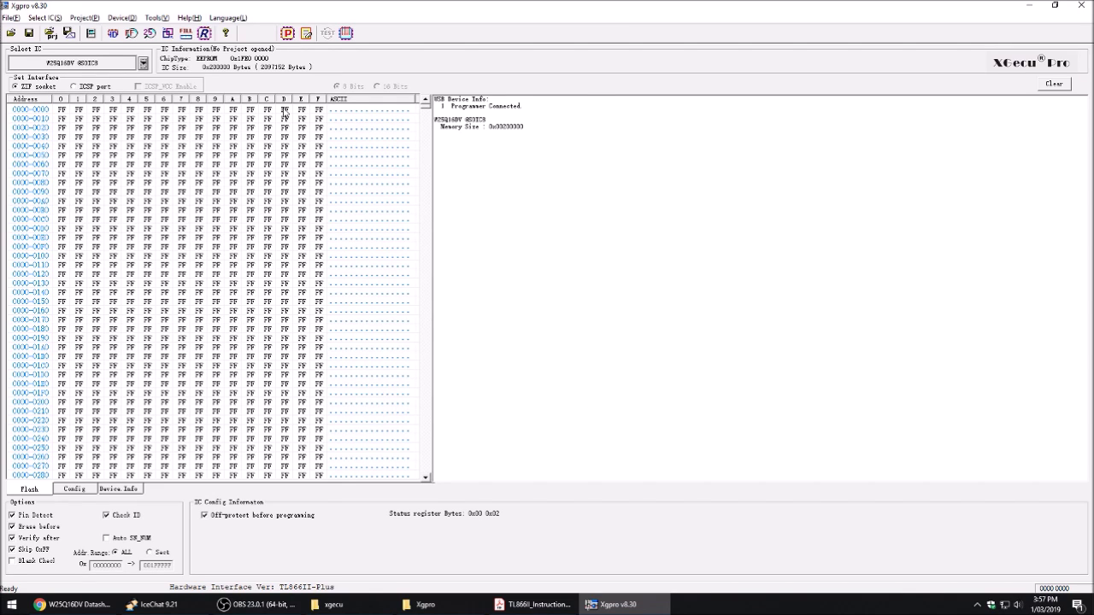
Step: Read the chip's code memory and status register into the buffer, then close the Chip Read dialog
{"action": "left_click", "coordinate": [122, 17]}
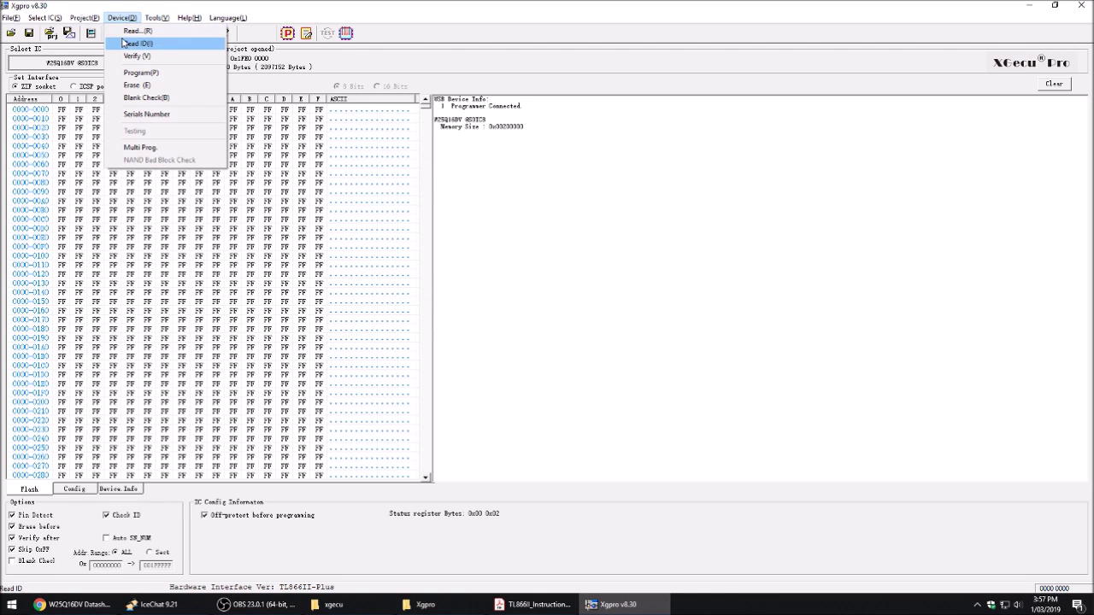
{"action": "left_click", "coordinate": [122, 17]}
{"action": "left_click", "coordinate": [121, 17]}
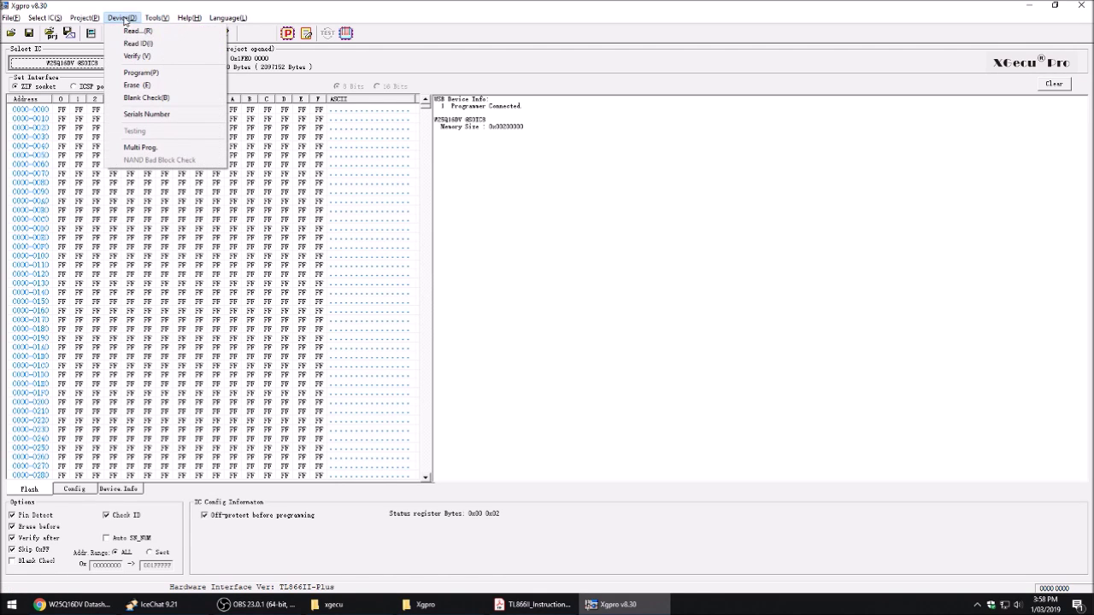
{"action": "left_click", "coordinate": [133, 32]}
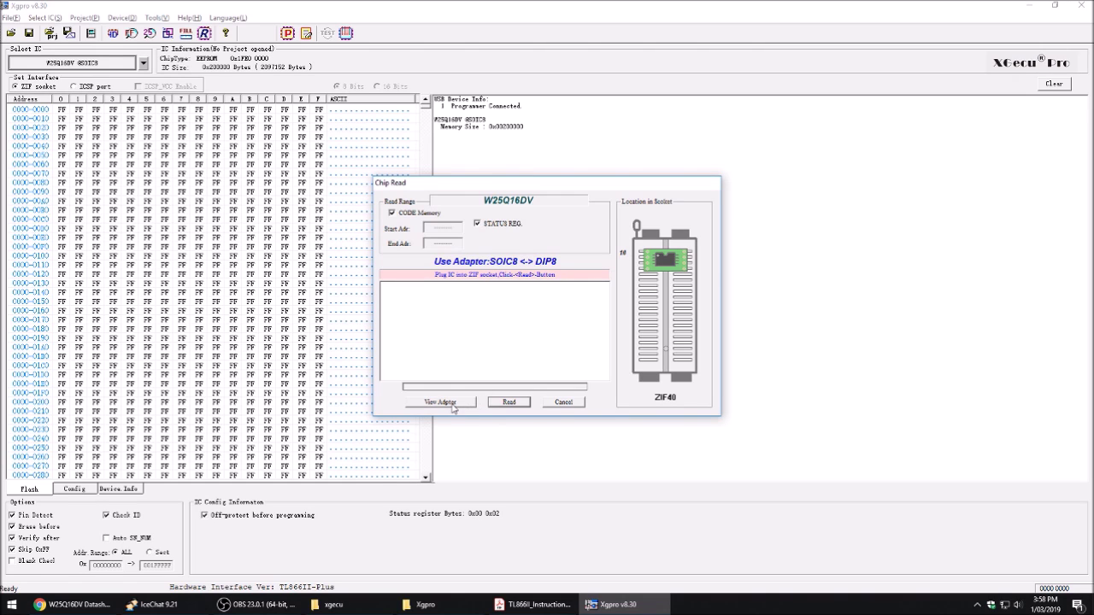
{"action": "left_click", "coordinate": [508, 404]}
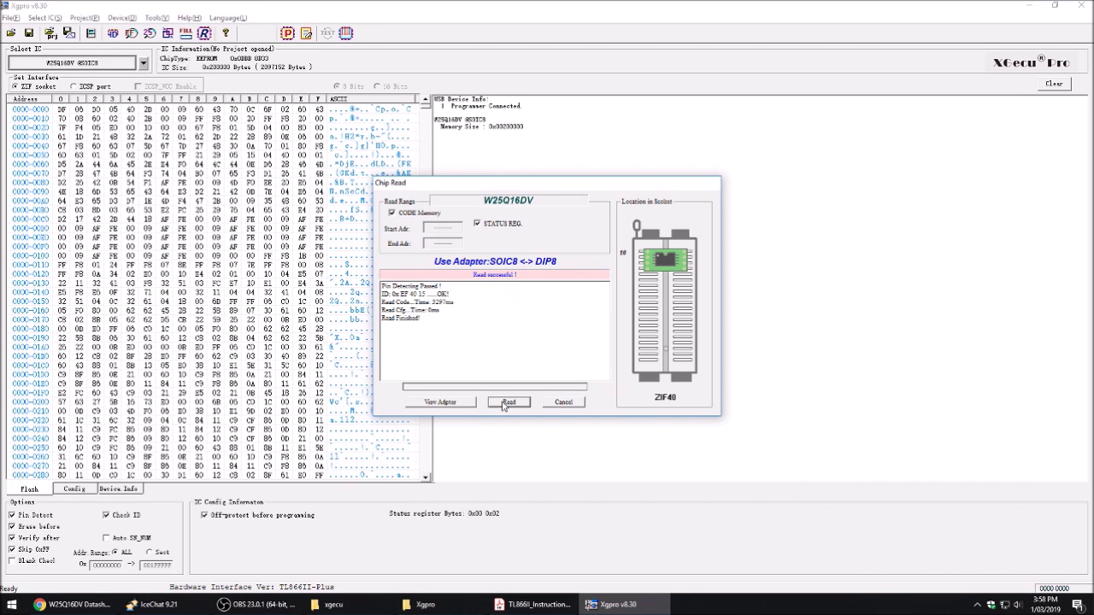
{"action": "left_click", "coordinate": [563, 402]}
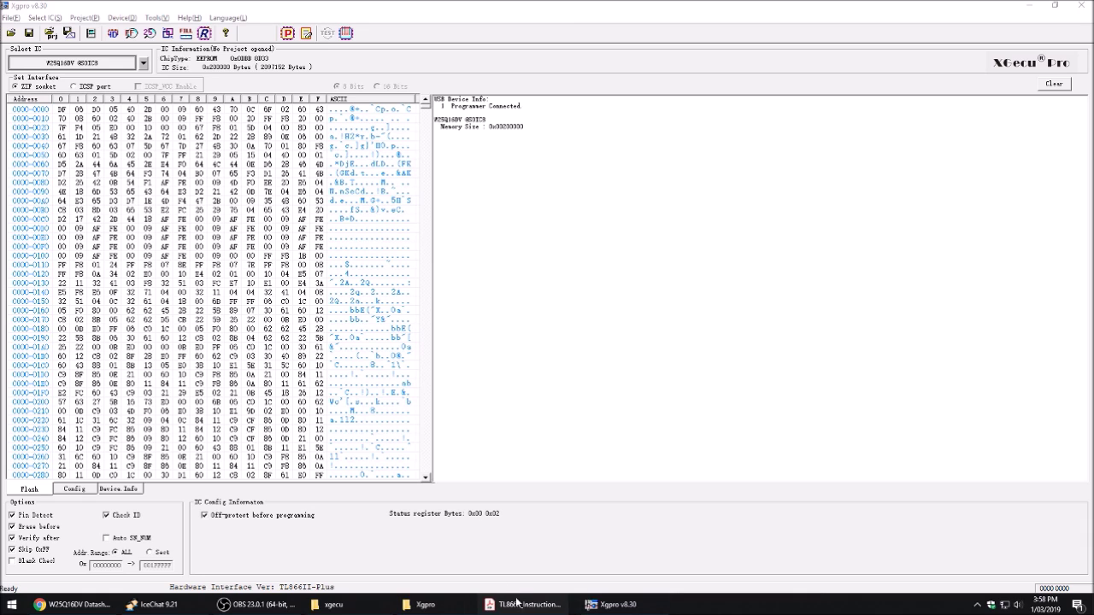
Step: Examine the chip data in the hex buffer, from the first addresses to the ASCII text around 0011-7A80
{"action": "left_click", "coordinate": [73, 604]}
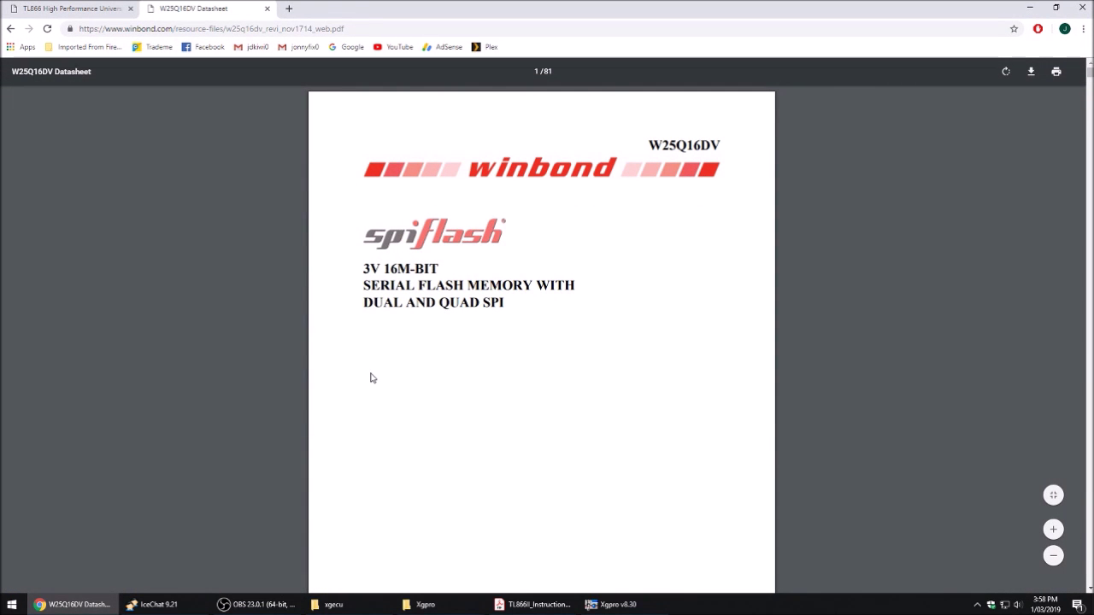
{"action": "key", "text": "alt+Tab"}
{"action": "scroll", "coordinate": [245, 261], "scroll_direction": "down", "scroll_amount": 4}
{"action": "scroll", "coordinate": [256, 320], "scroll_direction": "down", "scroll_amount": 10}
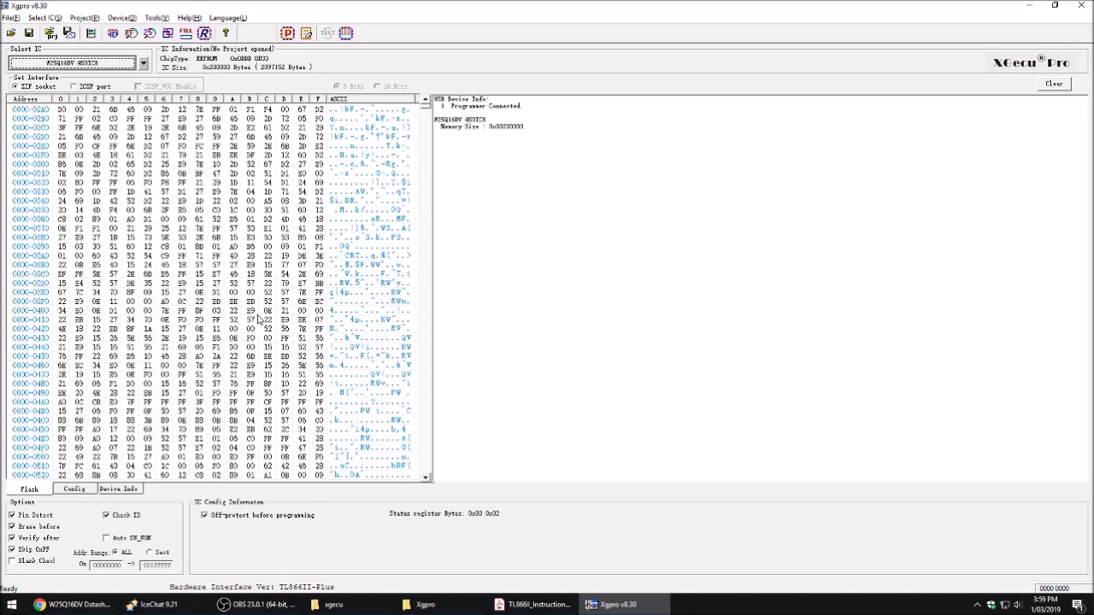
{"action": "scroll", "coordinate": [259, 316], "scroll_direction": "down", "scroll_amount": 4}
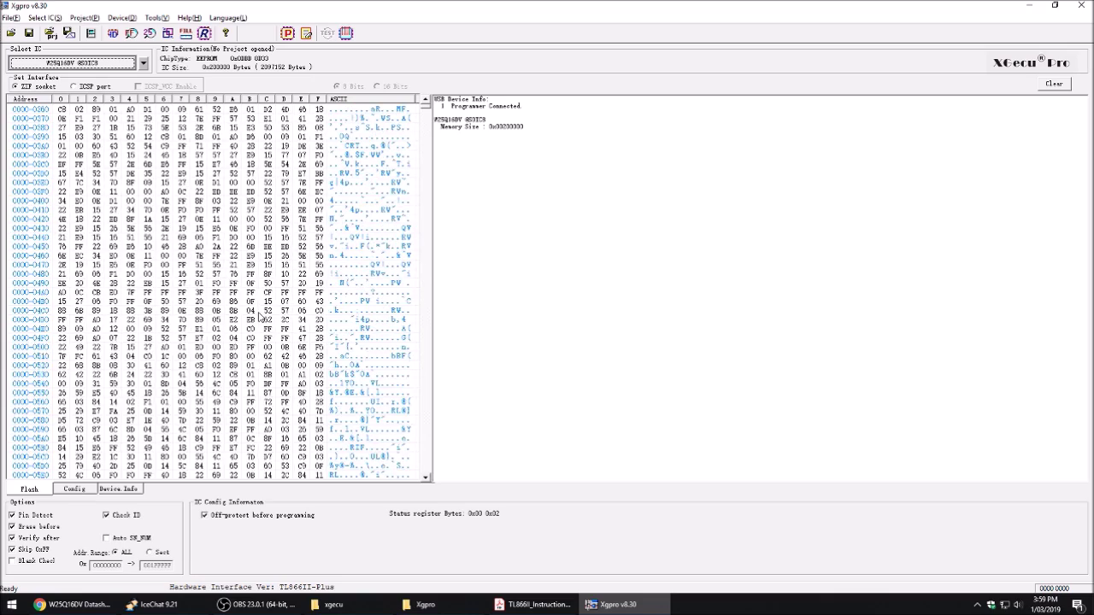
{"action": "left_click_drag", "start_coordinate": [426, 109], "coordinate": [426, 85]}
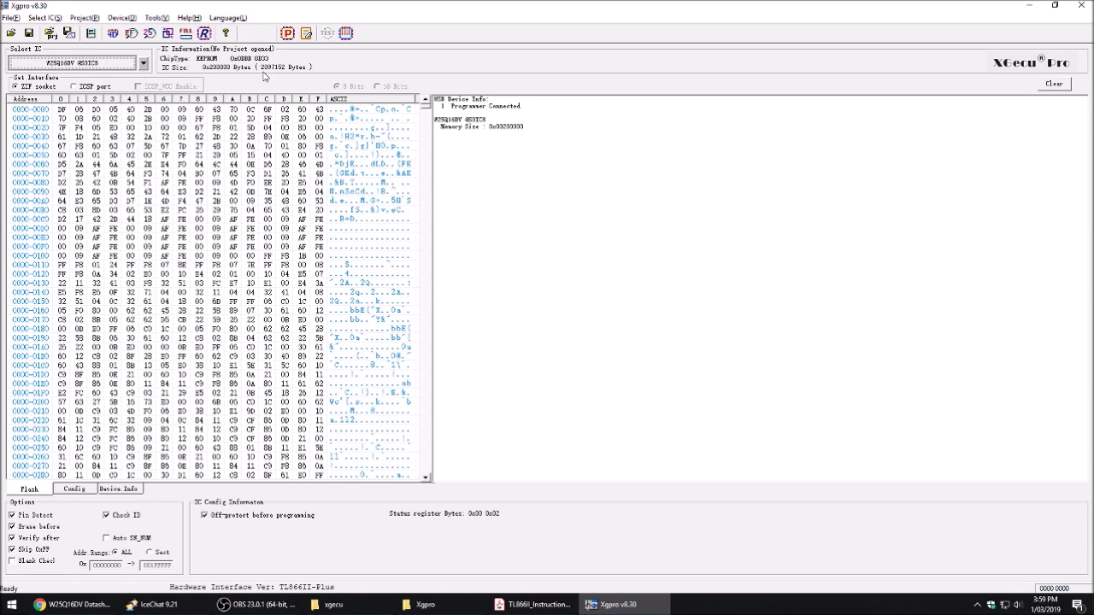
{"action": "mouse_move", "coordinate": [425, 111]}
{"action": "left_mouse_down"}
{"action": "mouse_move", "coordinate": [441, 288]}
{"action": "mouse_move", "coordinate": [433, 321]}
{"action": "mouse_move", "coordinate": [430, 305]}
{"action": "mouse_move", "coordinate": [403, 309]}
{"action": "left_mouse_up"}
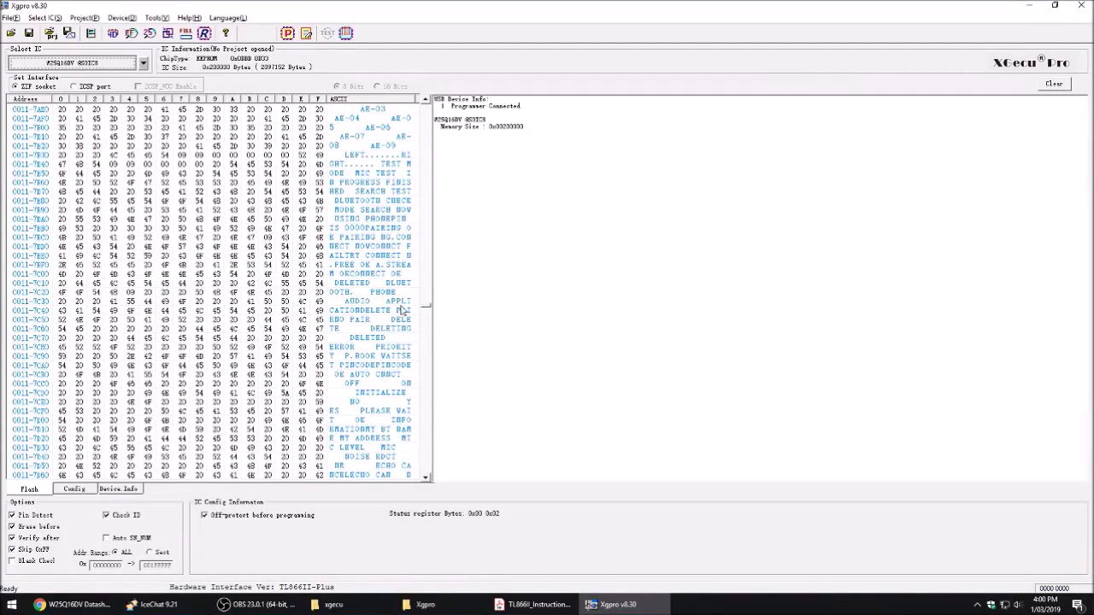
{"action": "scroll", "coordinate": [354, 282], "scroll_direction": "up", "scroll_amount": 2}
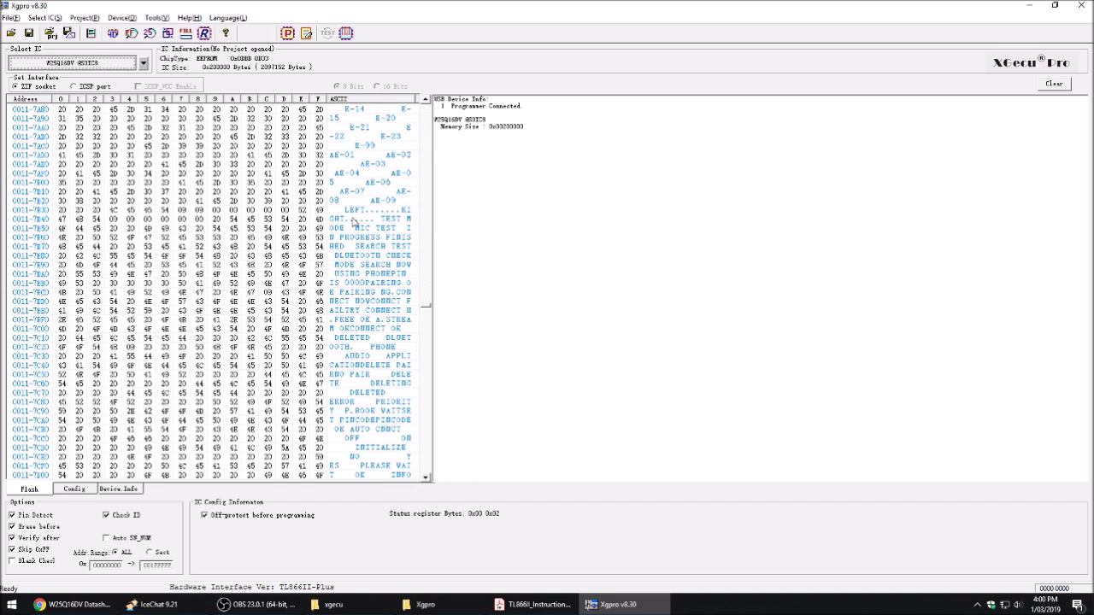
Step: Examine the ASCII text in the hex buffer from around 0011-7A80 to the station and update messages near 0011-8240
{"action": "scroll", "coordinate": [354, 221], "scroll_direction": "down", "scroll_amount": 3}
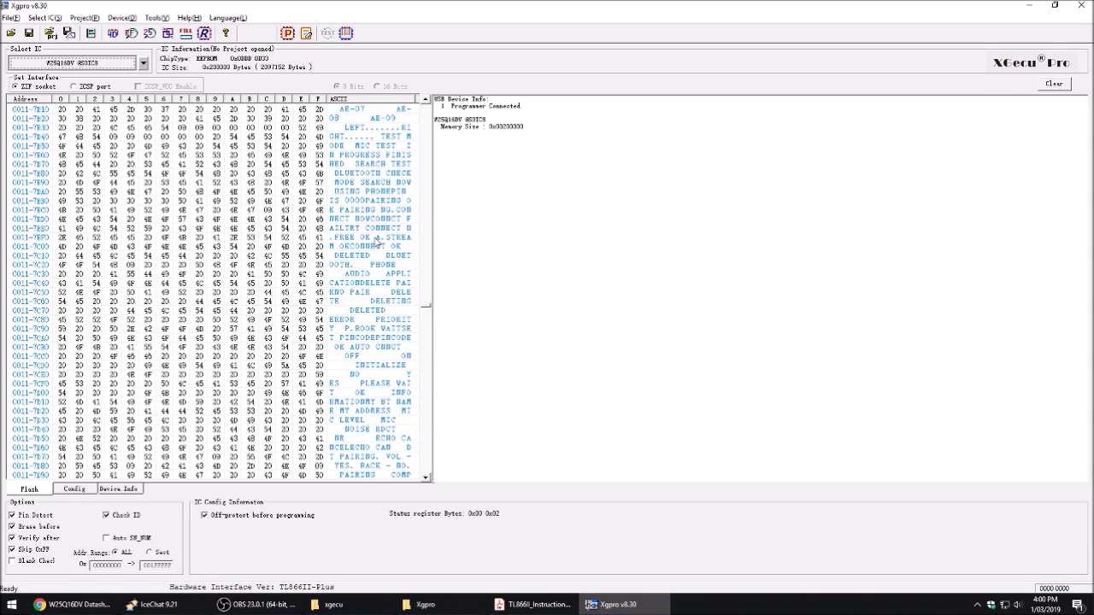
{"action": "left_click", "coordinate": [348, 174]}
{"action": "left_click", "coordinate": [337, 174]}
{"action": "left_click", "coordinate": [364, 191]}
{"action": "scroll", "coordinate": [396, 355], "scroll_direction": "down", "scroll_amount": 4}
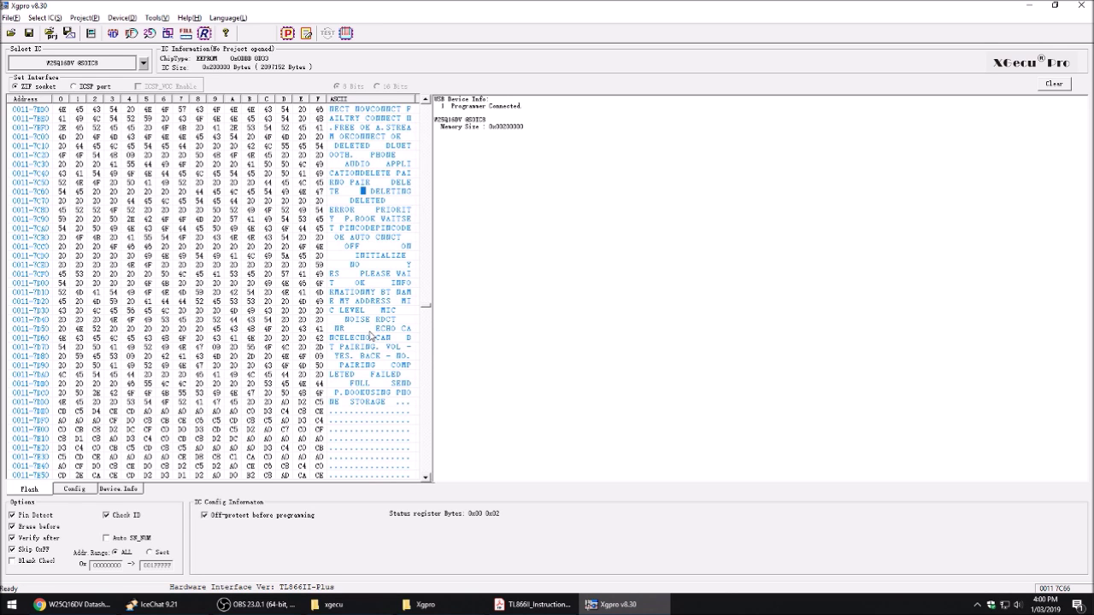
{"action": "scroll", "coordinate": [370, 335], "scroll_direction": "down", "scroll_amount": 17}
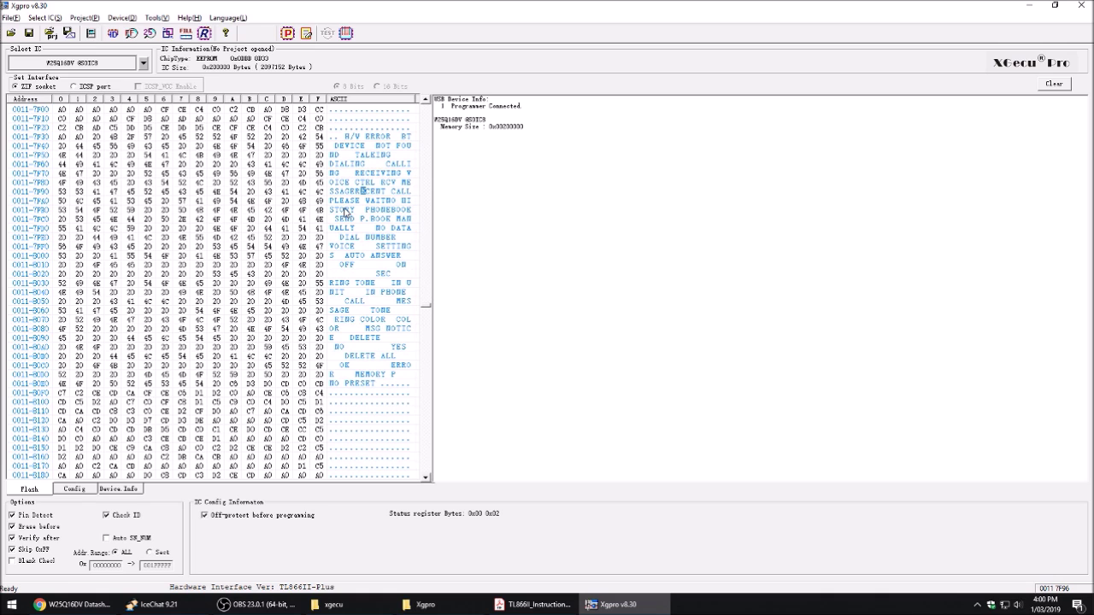
{"action": "scroll", "coordinate": [372, 265], "scroll_direction": "down", "scroll_amount": 5}
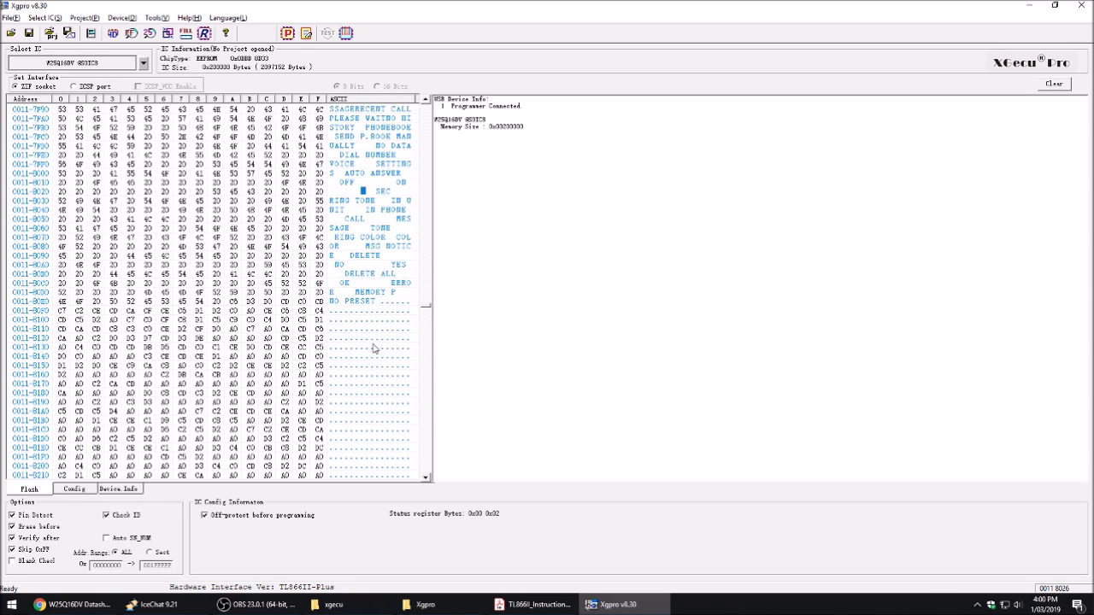
{"action": "scroll", "coordinate": [365, 332], "scroll_direction": "down", "scroll_amount": 10}
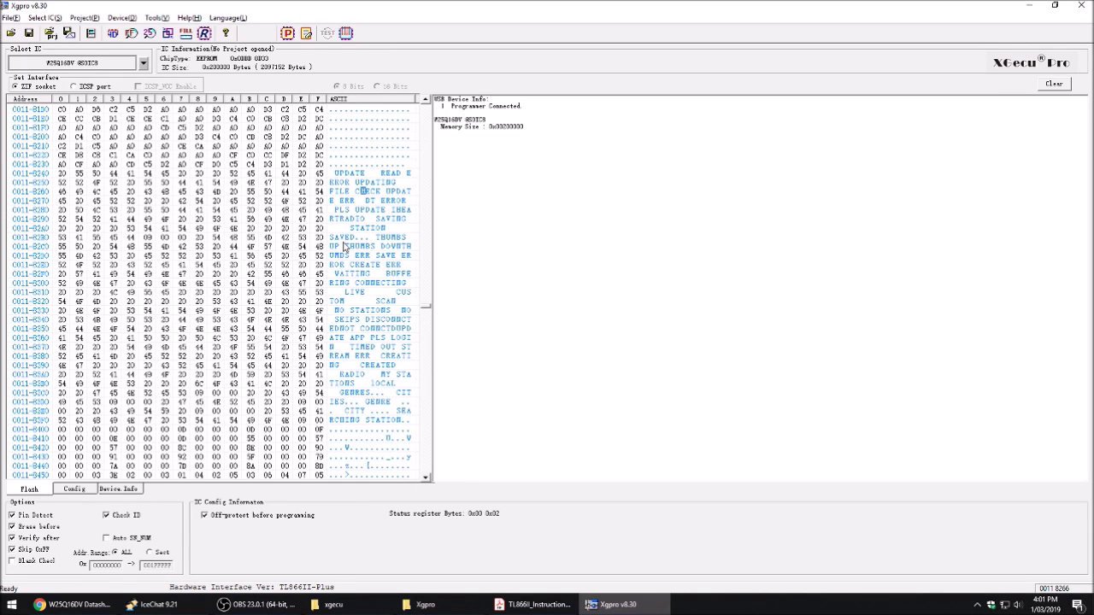
{"action": "left_click", "coordinate": [349, 174]}
{"action": "left_click", "coordinate": [131, 19]}
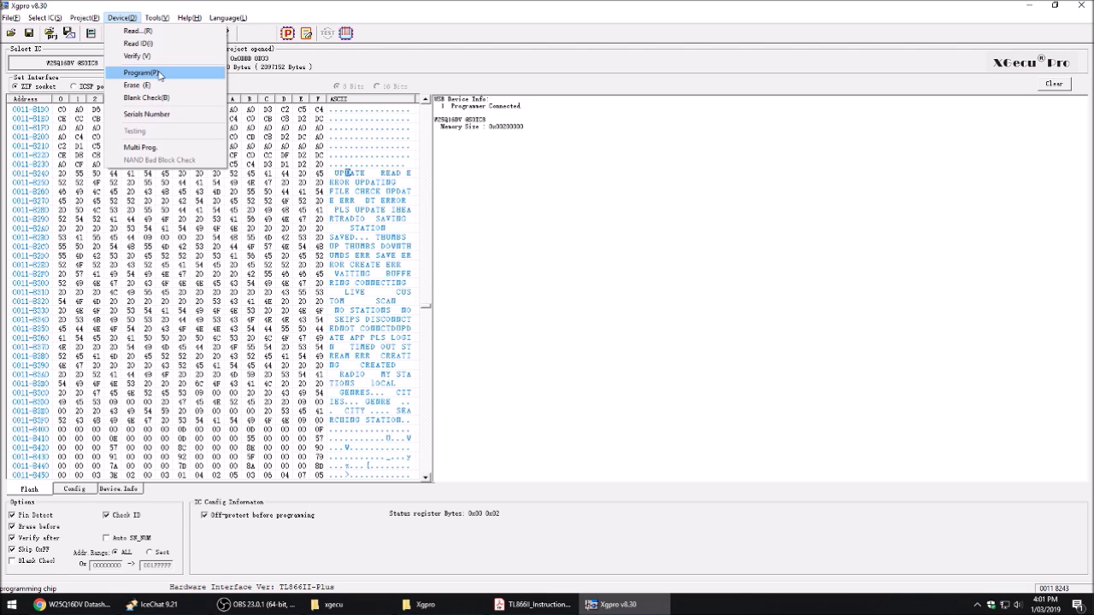
{"action": "key", "text": "Escape"}
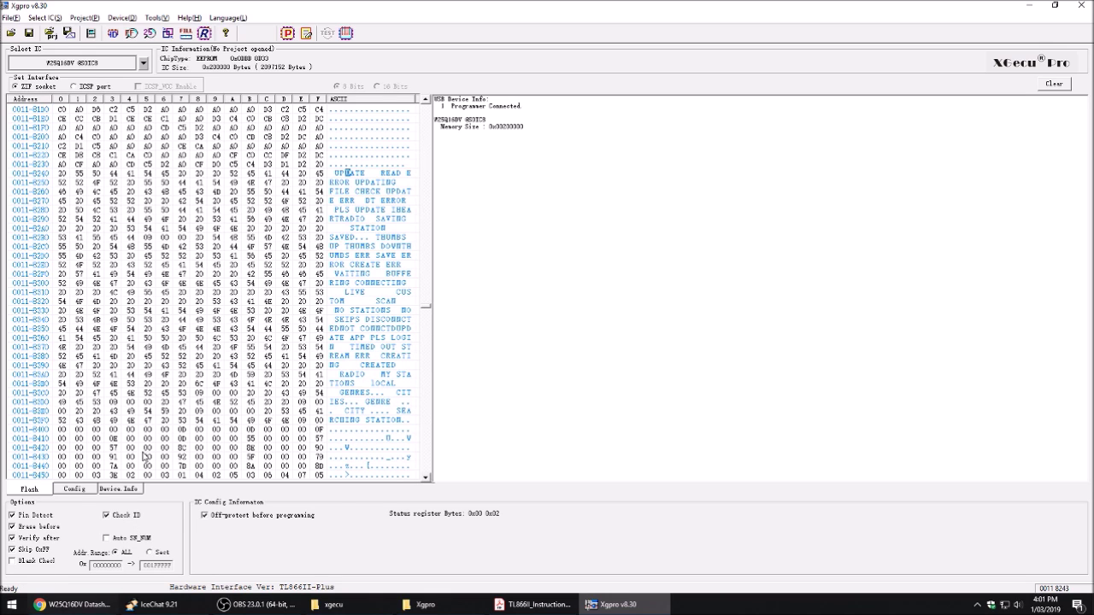
Step: Save the buffer as a BIN file named jvc in the D:\Xgpro\img folder and dismiss the save notice
{"action": "left_click", "coordinate": [151, 19]}
{"action": "mouse_move", "coordinate": [133, 25]}
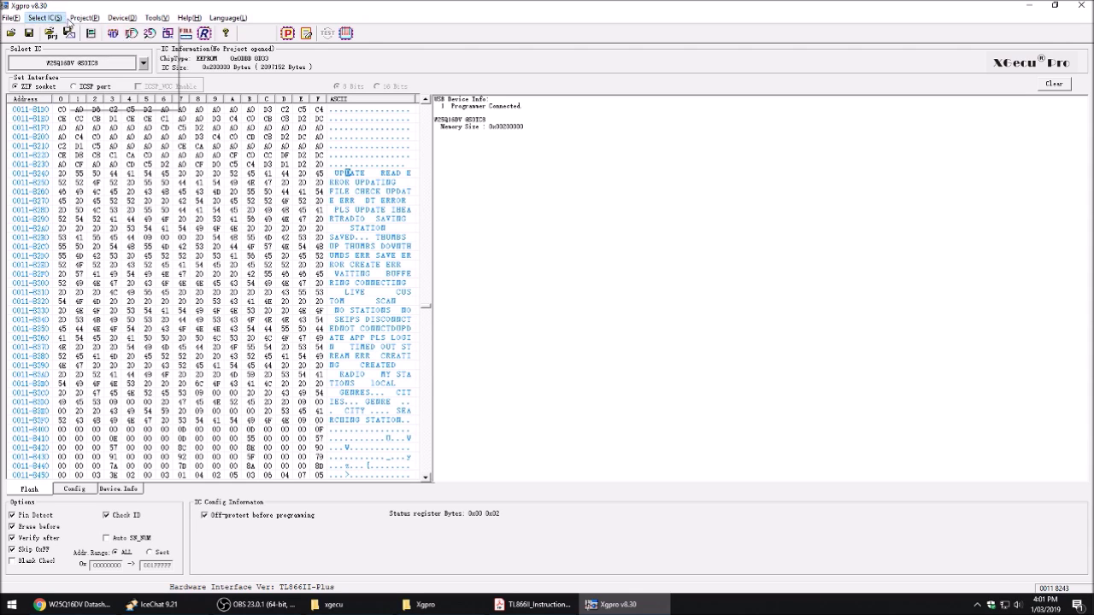
{"action": "mouse_move", "coordinate": [79, 21]}
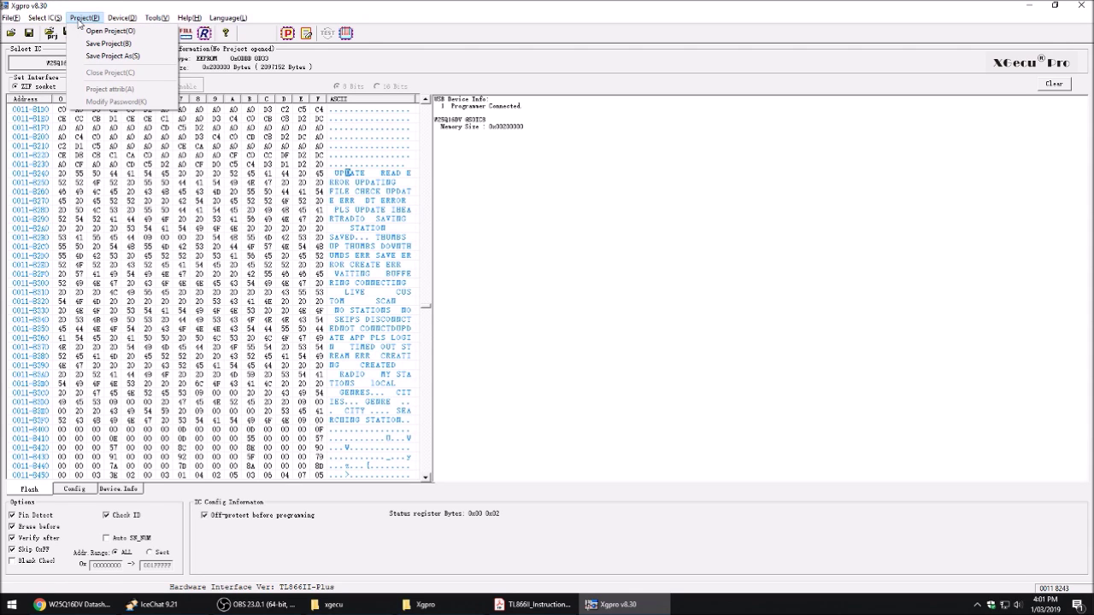
{"action": "mouse_move", "coordinate": [16, 21]}
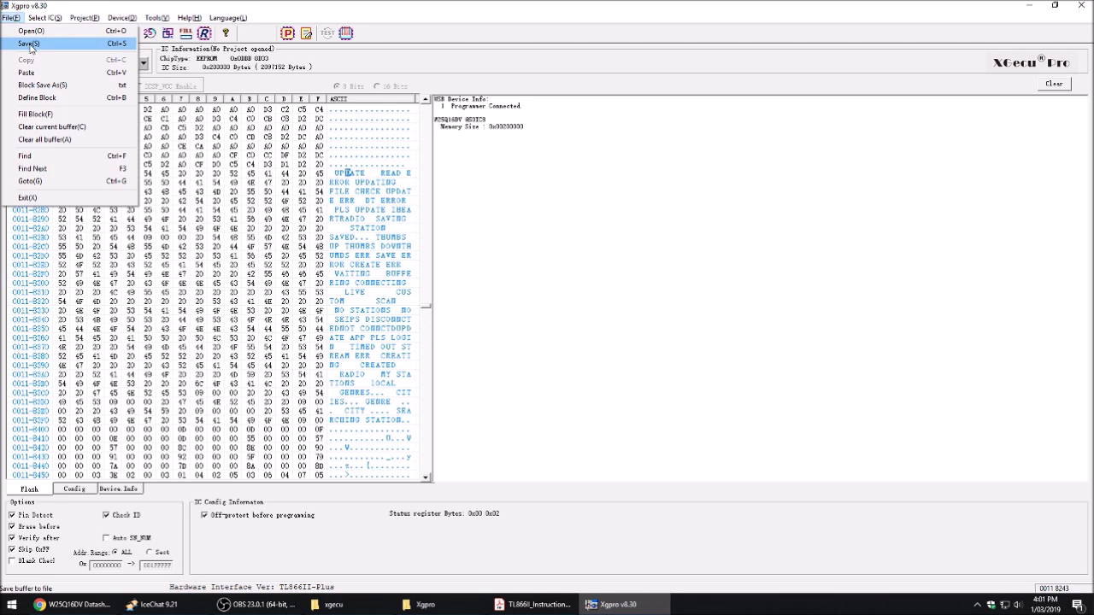
{"action": "left_click", "coordinate": [30, 44]}
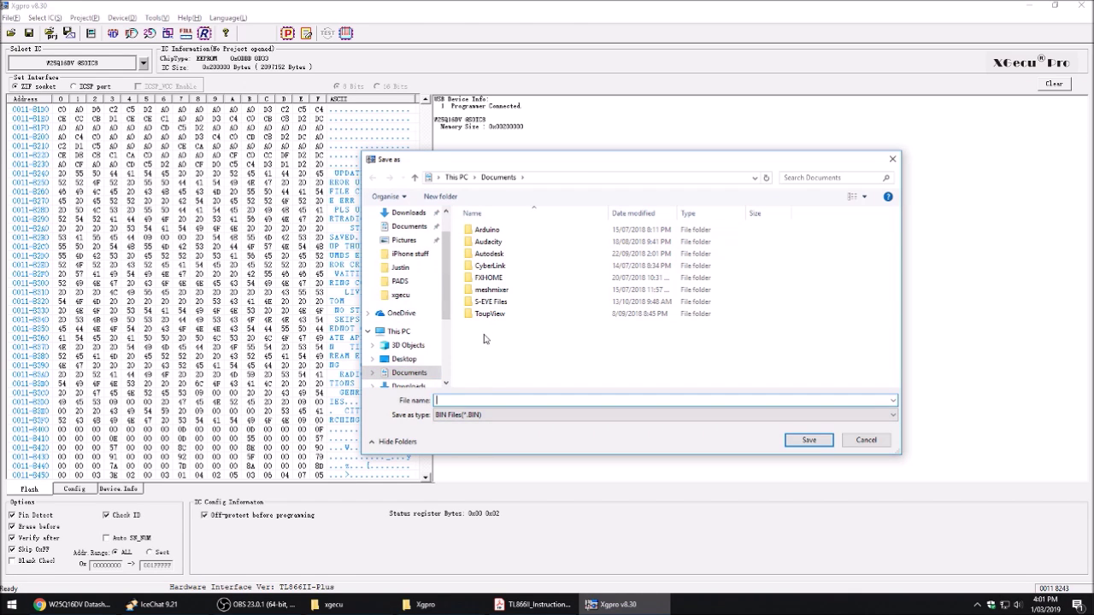
{"action": "scroll", "coordinate": [406, 359], "scroll_direction": "down", "scroll_amount": 1}
{"action": "scroll", "coordinate": [406, 362], "scroll_direction": "down", "scroll_amount": 2}
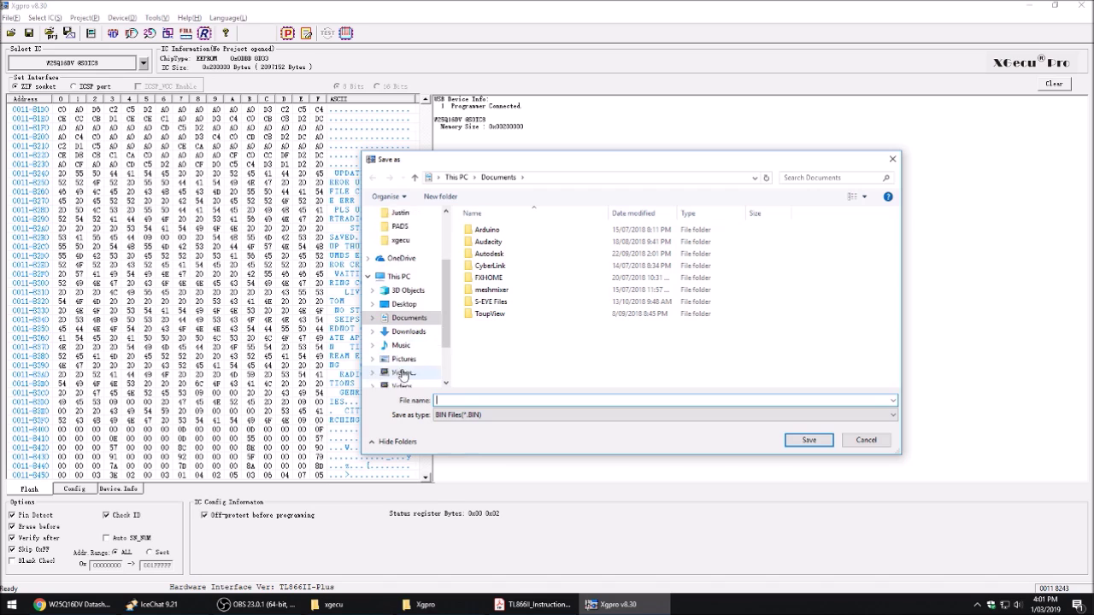
{"action": "left_click", "coordinate": [403, 359]}
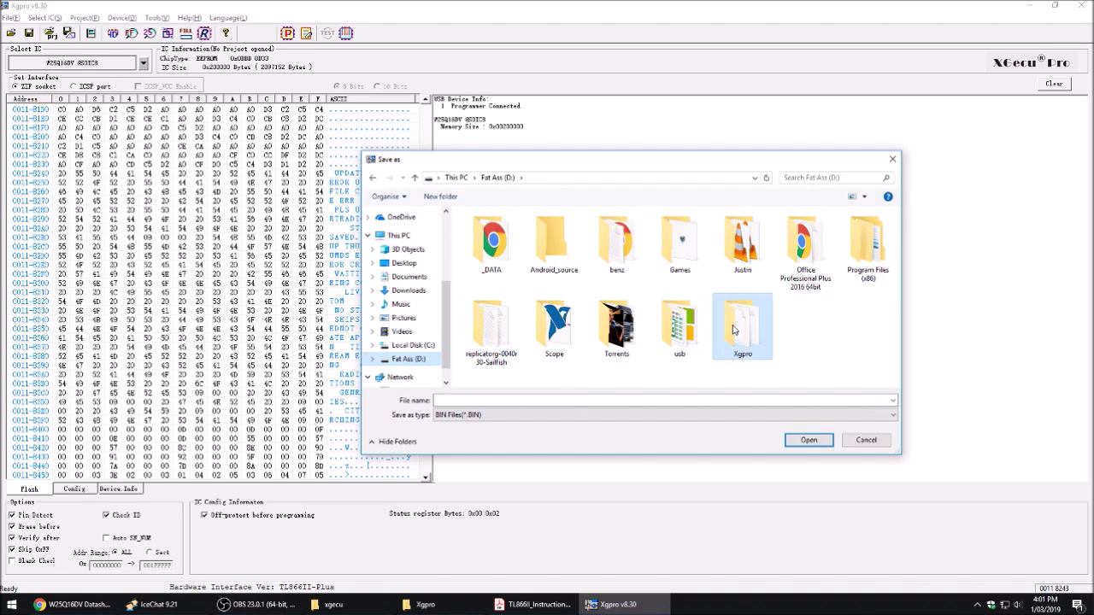
{"action": "double_click", "coordinate": [743, 329]}
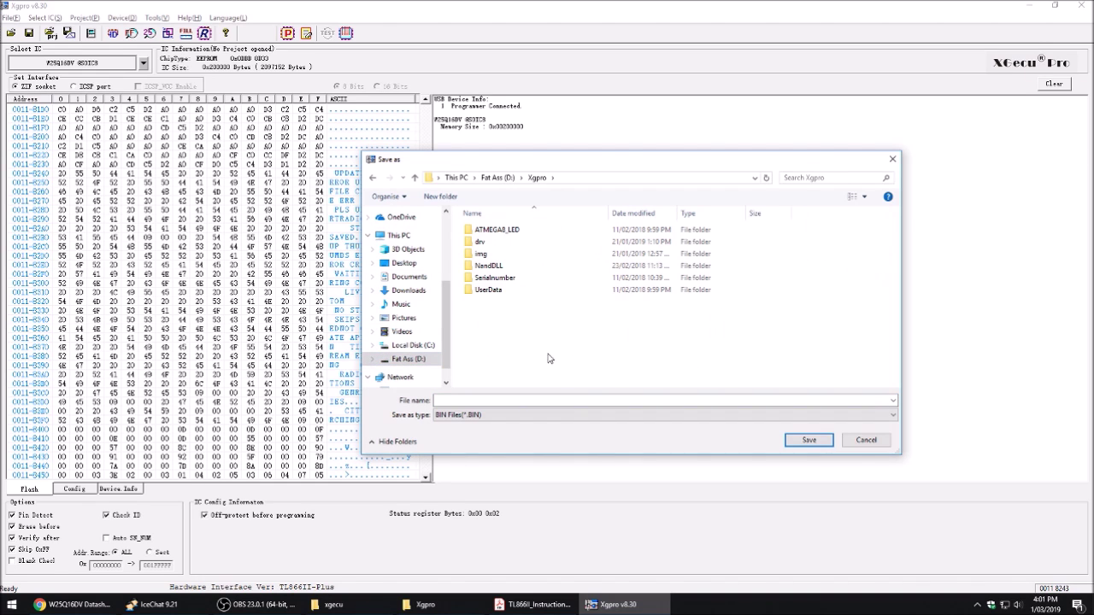
{"action": "right_click", "coordinate": [489, 316]}
{"action": "double_click", "coordinate": [479, 255]}
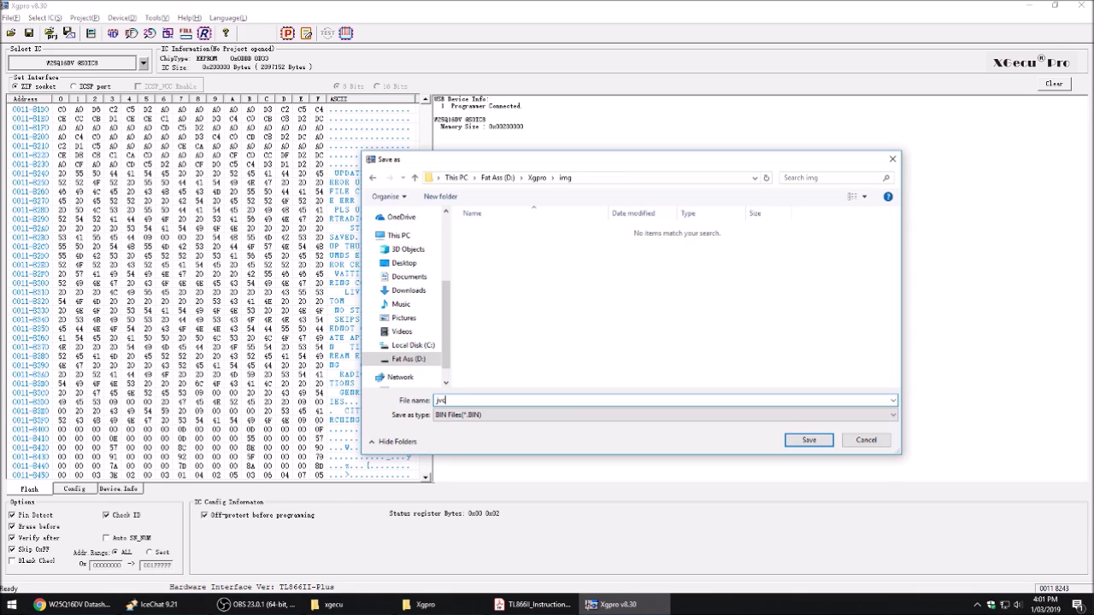
{"action": "left_click", "coordinate": [808, 440]}
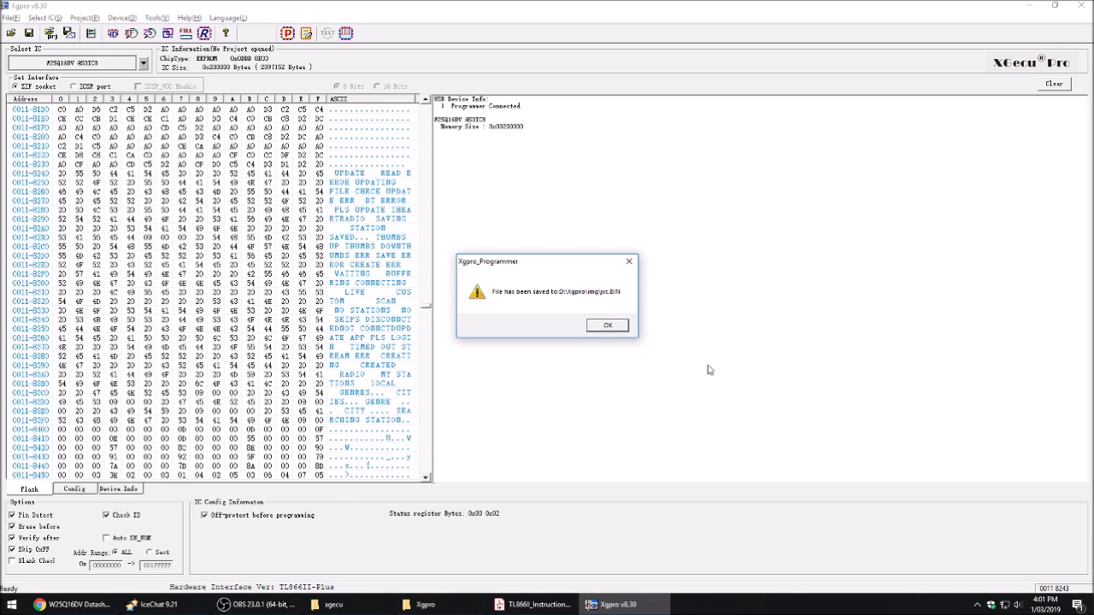
{"action": "left_click", "coordinate": [600, 328]}
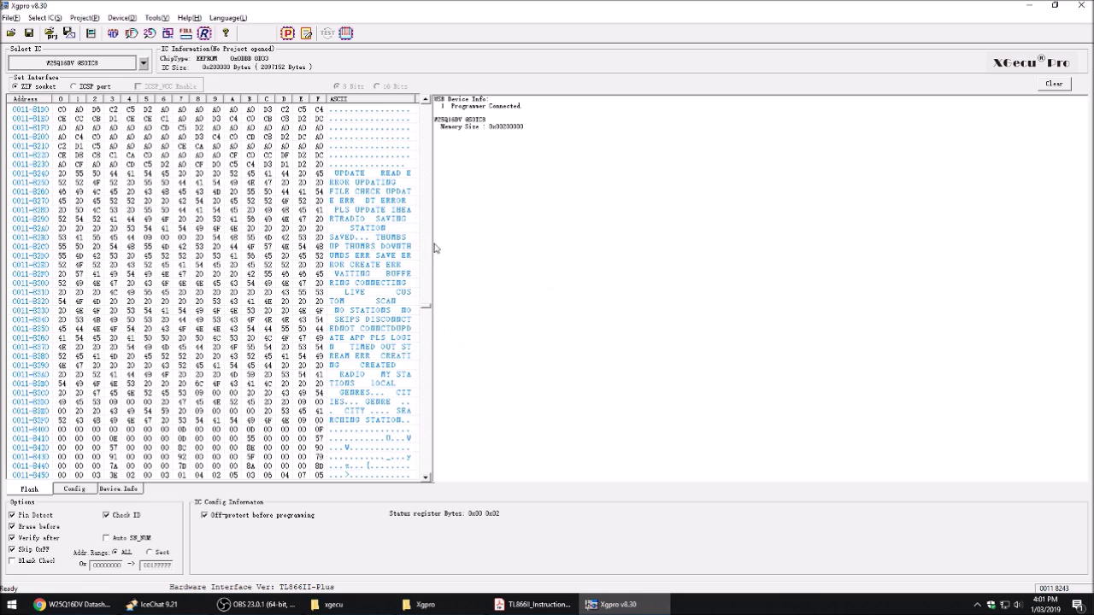
Step: Erase the W25Q16DV chip, then close the Chip Erase dialog
{"action": "left_click", "coordinate": [121, 17]}
{"action": "left_click", "coordinate": [137, 86]}
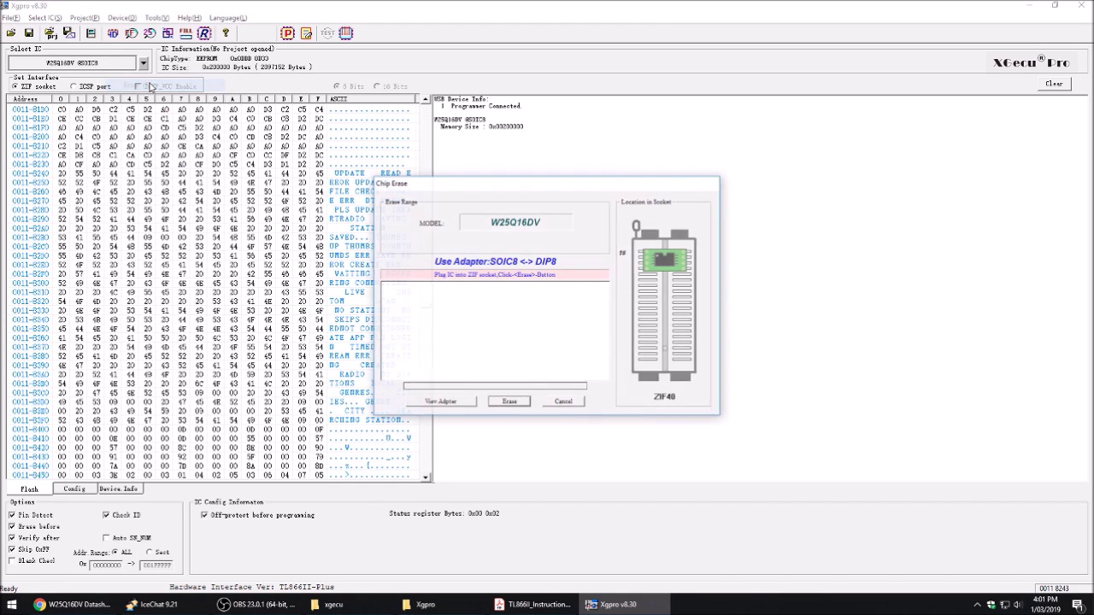
{"action": "left_click", "coordinate": [508, 402]}
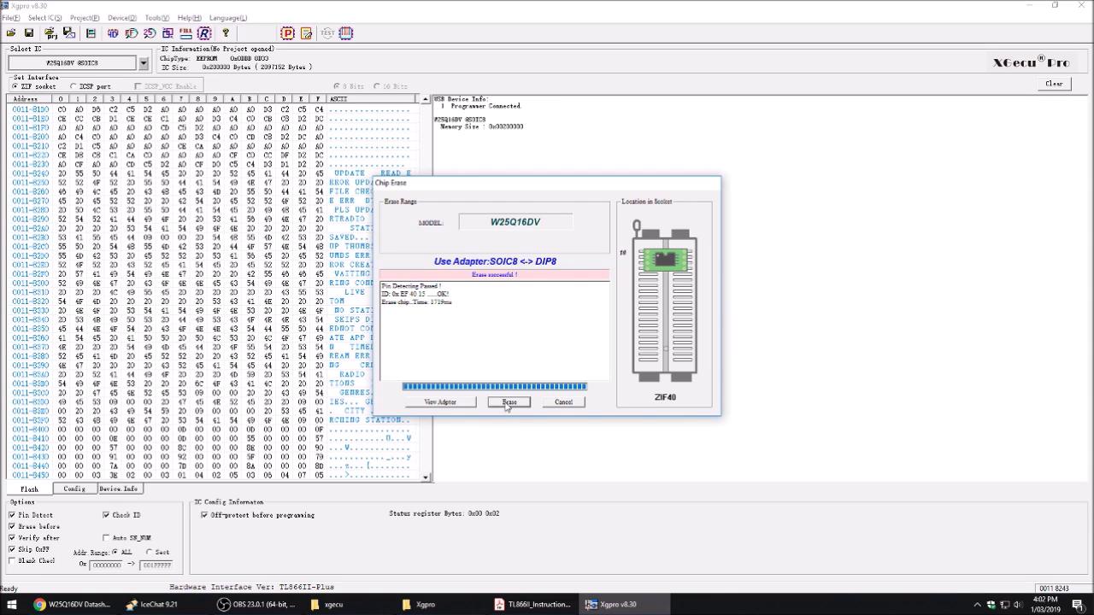
{"action": "left_click", "coordinate": [563, 402]}
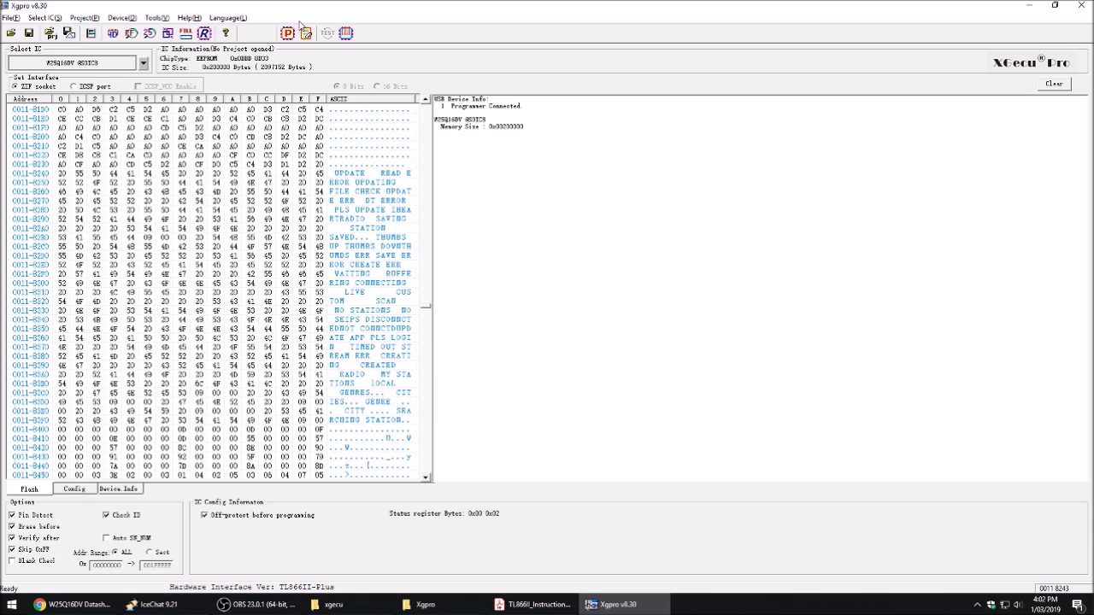
Step: Read the erased chip's code memory and status register into the buffer, then close the Chip Read dialog
{"action": "left_click", "coordinate": [120, 17]}
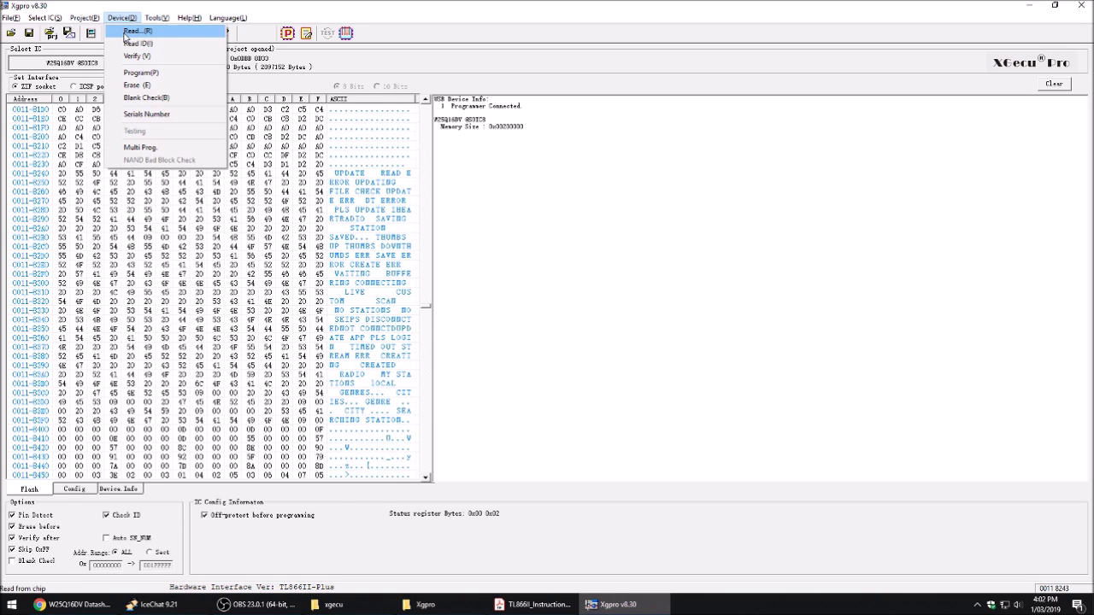
{"action": "left_click", "coordinate": [128, 34]}
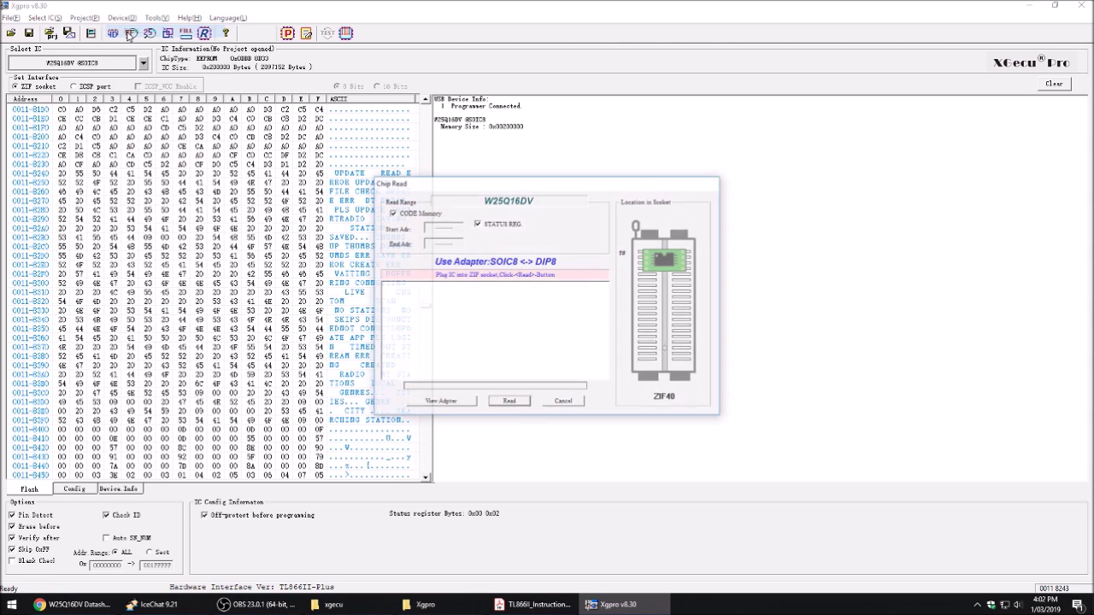
{"action": "left_click", "coordinate": [508, 403]}
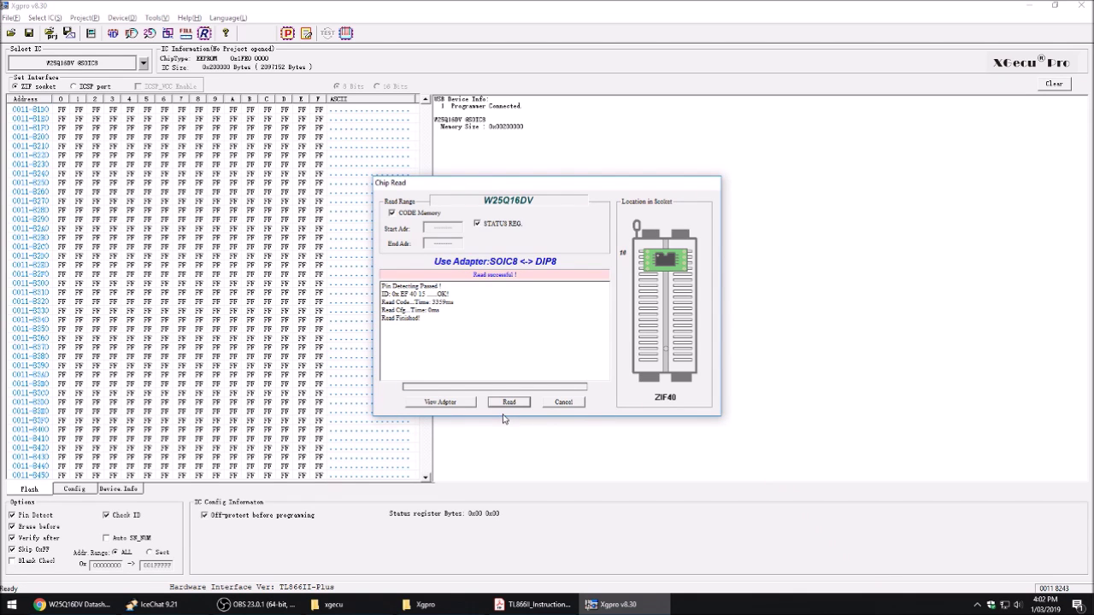
{"action": "left_click", "coordinate": [569, 404]}
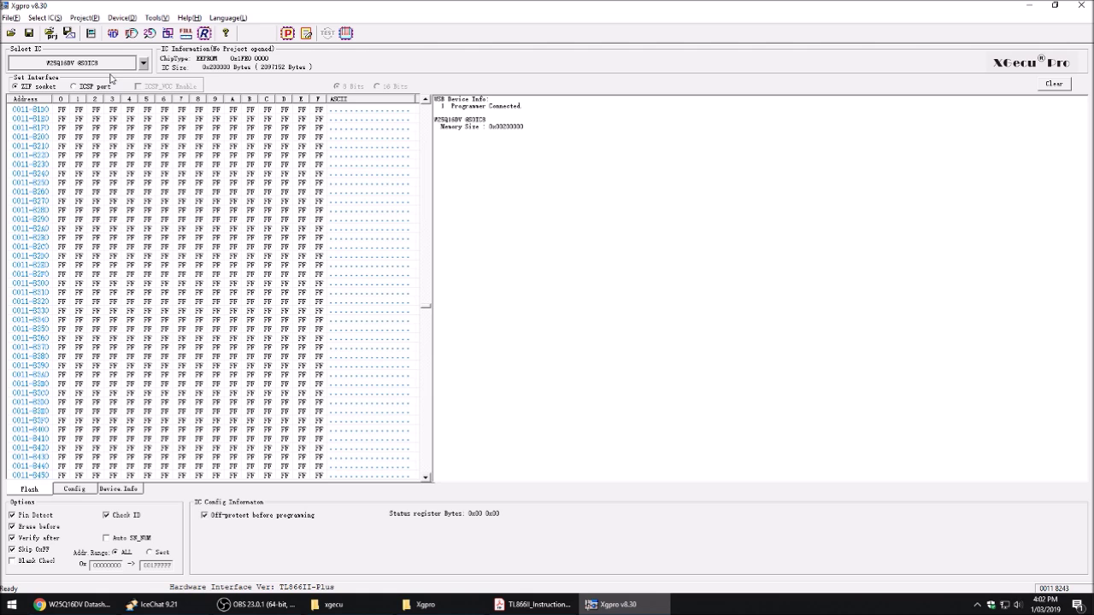
Step: Load jvc.BIN from D:\Xgpro\img into the buffer as binary, with the Default region and Normal load mode
{"action": "left_click", "coordinate": [16, 18]}
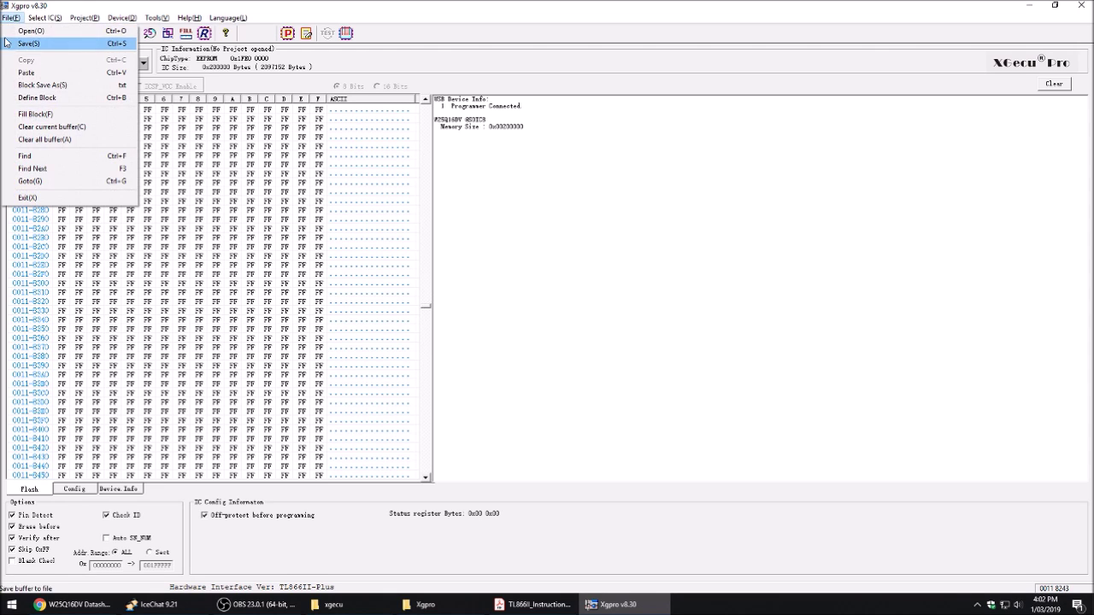
{"action": "left_click", "coordinate": [36, 27]}
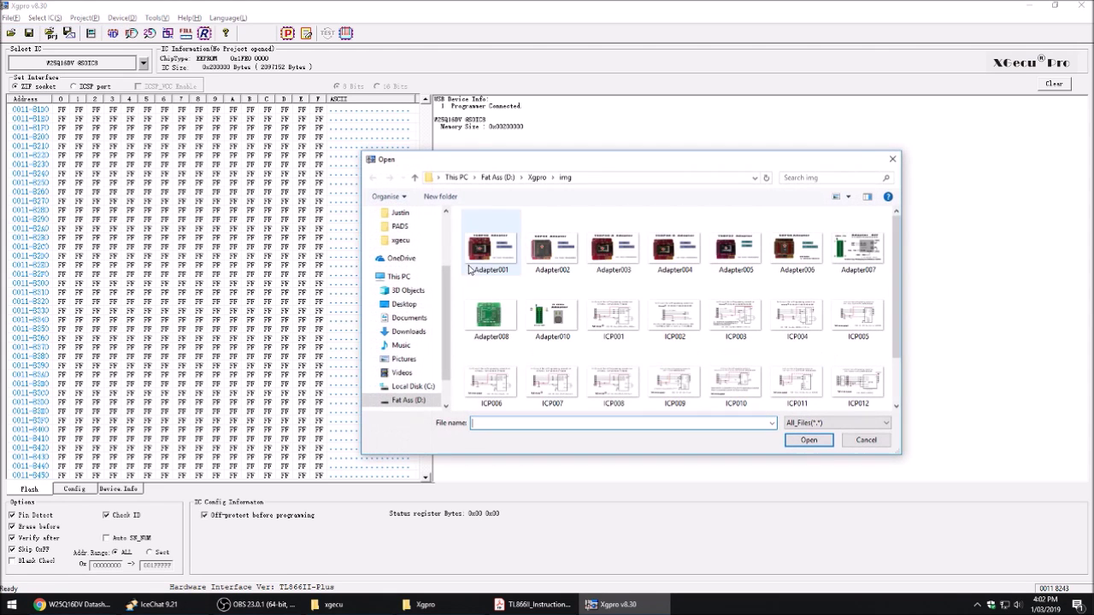
{"action": "left_click", "coordinate": [401, 241]}
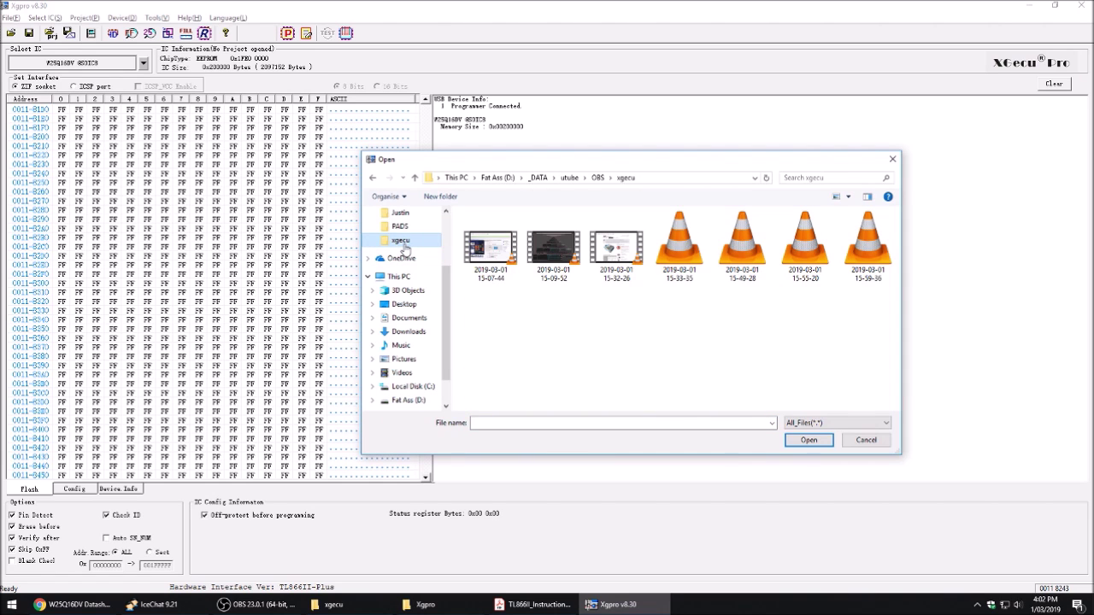
{"action": "left_click", "coordinate": [409, 400]}
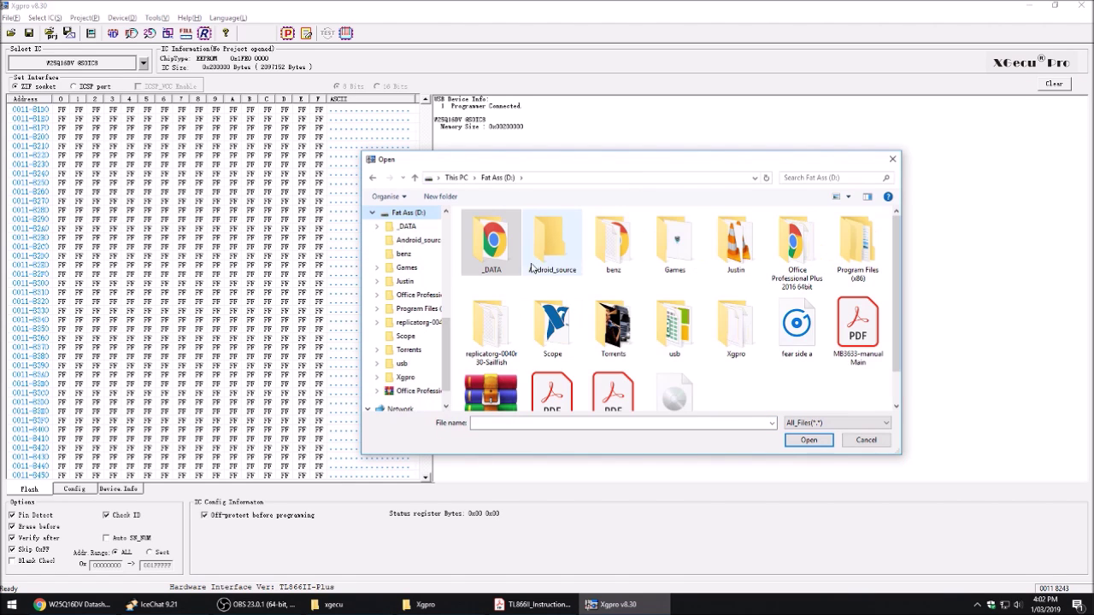
{"action": "double_click", "coordinate": [735, 329]}
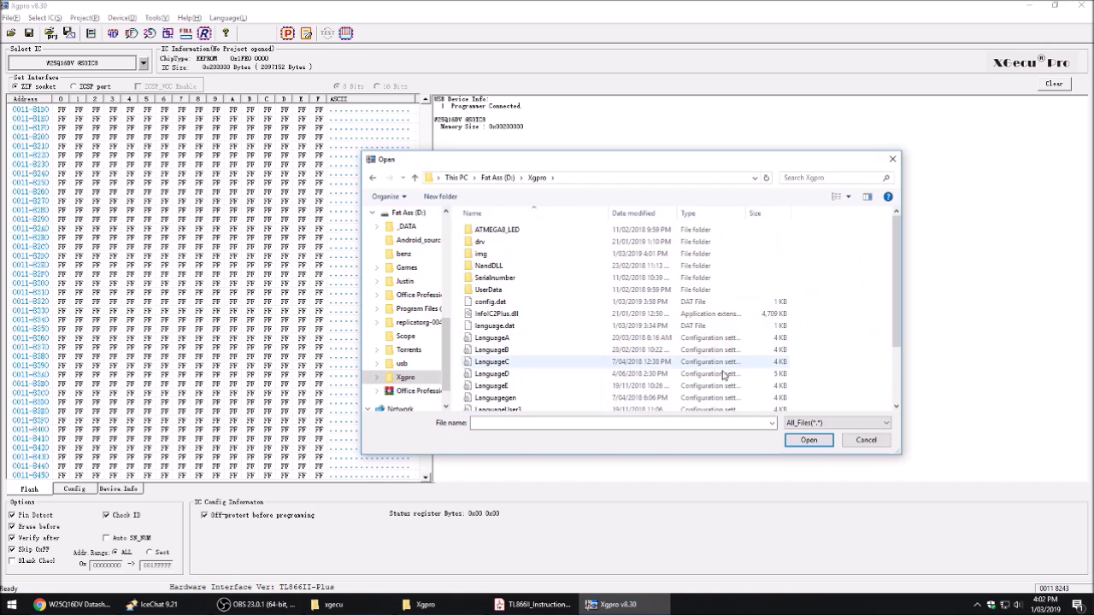
{"action": "double_click", "coordinate": [481, 254]}
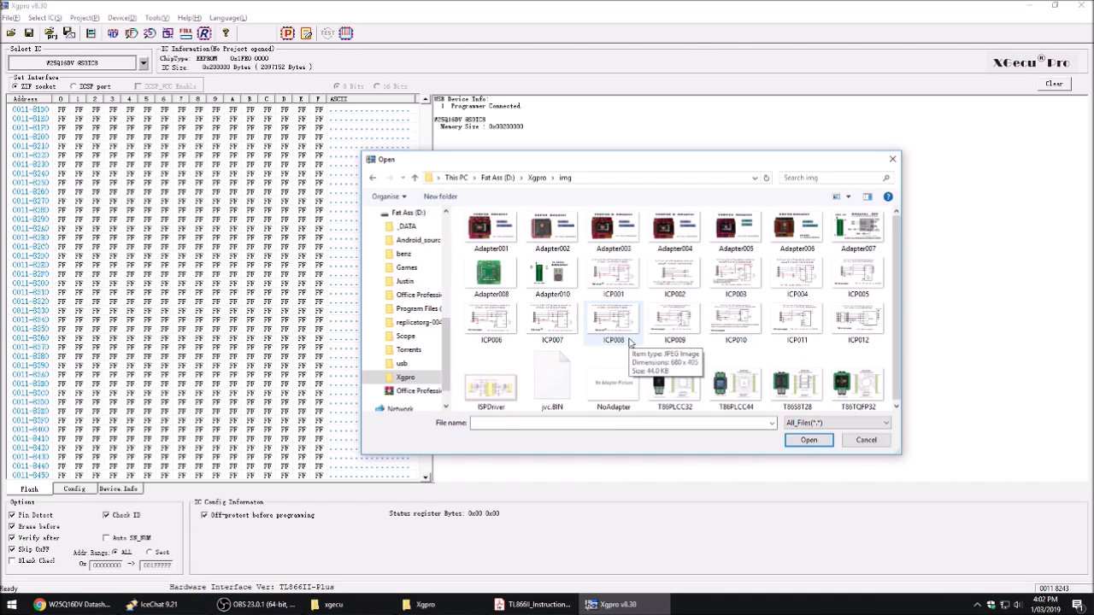
{"action": "left_click", "coordinate": [552, 382]}
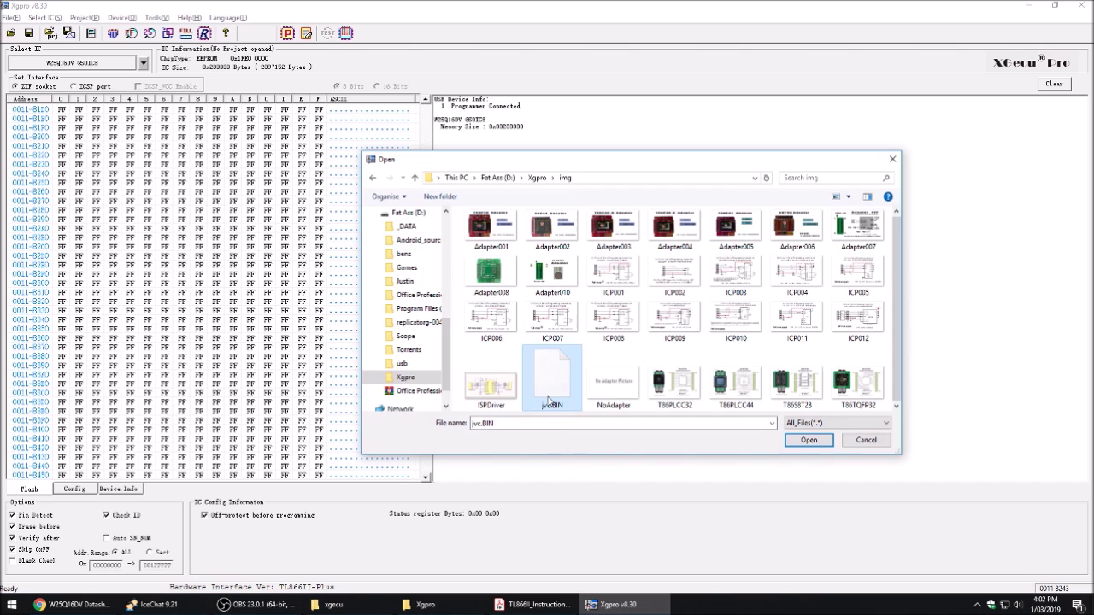
{"action": "left_click", "coordinate": [806, 442]}
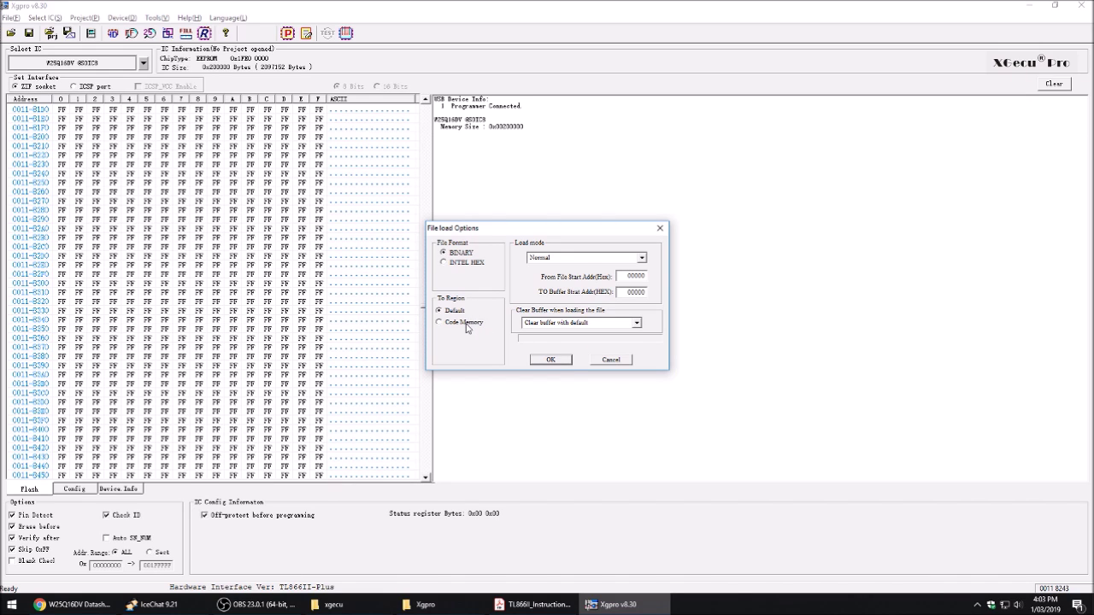
{"action": "left_click", "coordinate": [550, 360]}
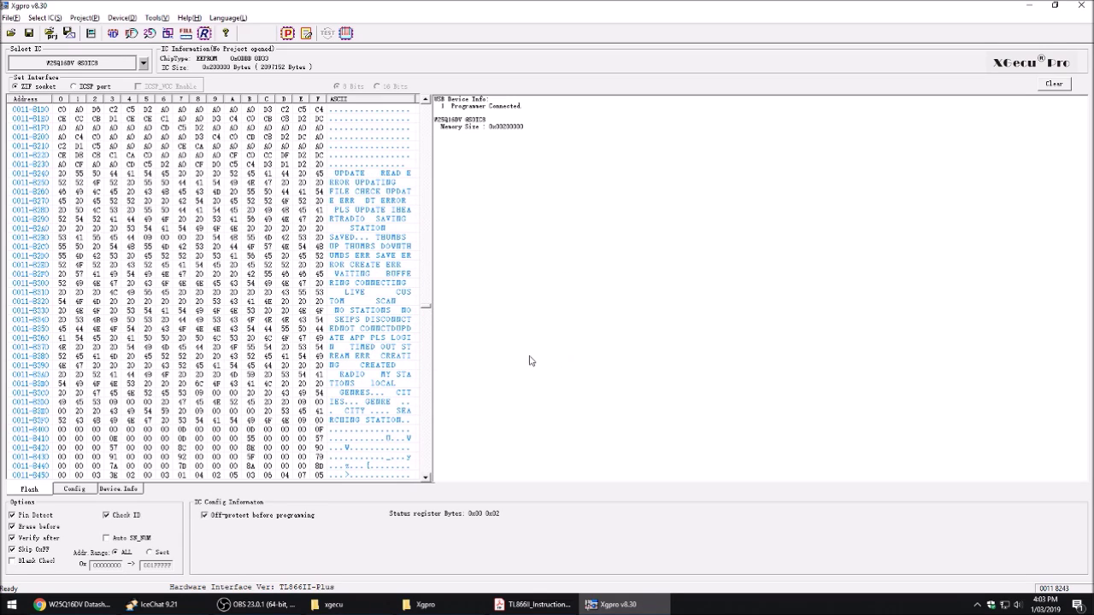
Step: Program the loaded jvc.BIN buffer into the W25Q16DV chip's code memory and status register, and close the Chip Program dialog
{"action": "left_click_drag", "start_coordinate": [425, 311], "coordinate": [436, 99]}
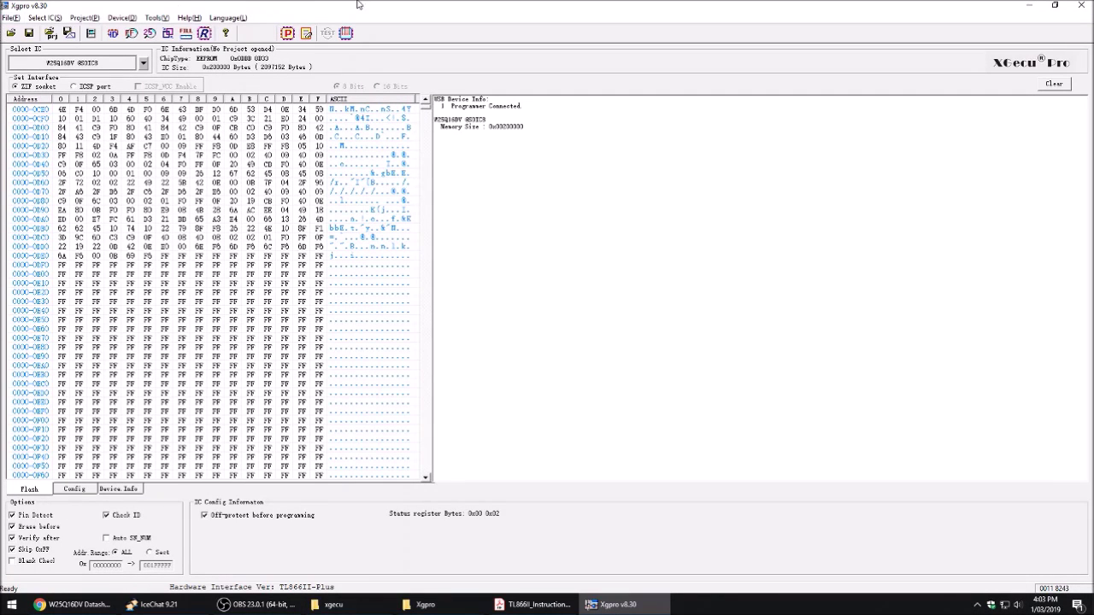
{"action": "left_click", "coordinate": [120, 17]}
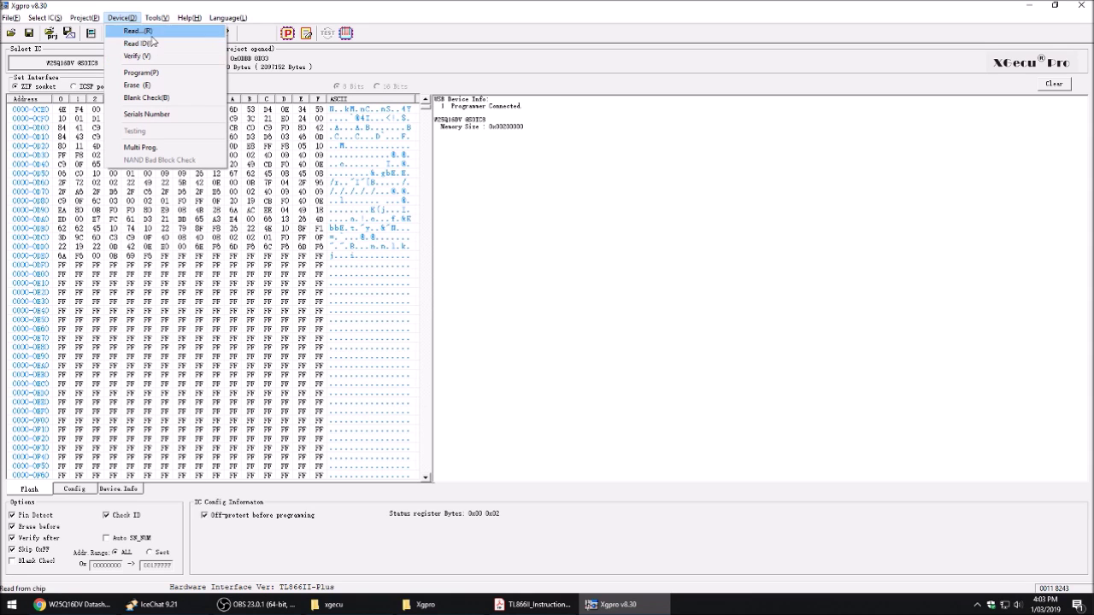
{"action": "left_click", "coordinate": [141, 73]}
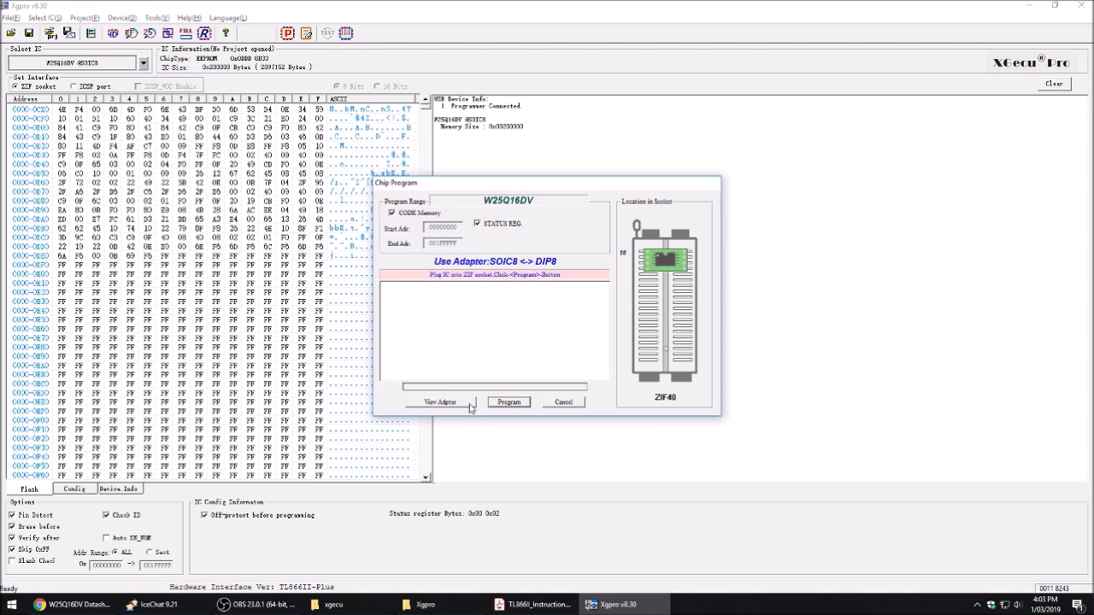
{"action": "left_click", "coordinate": [510, 409]}
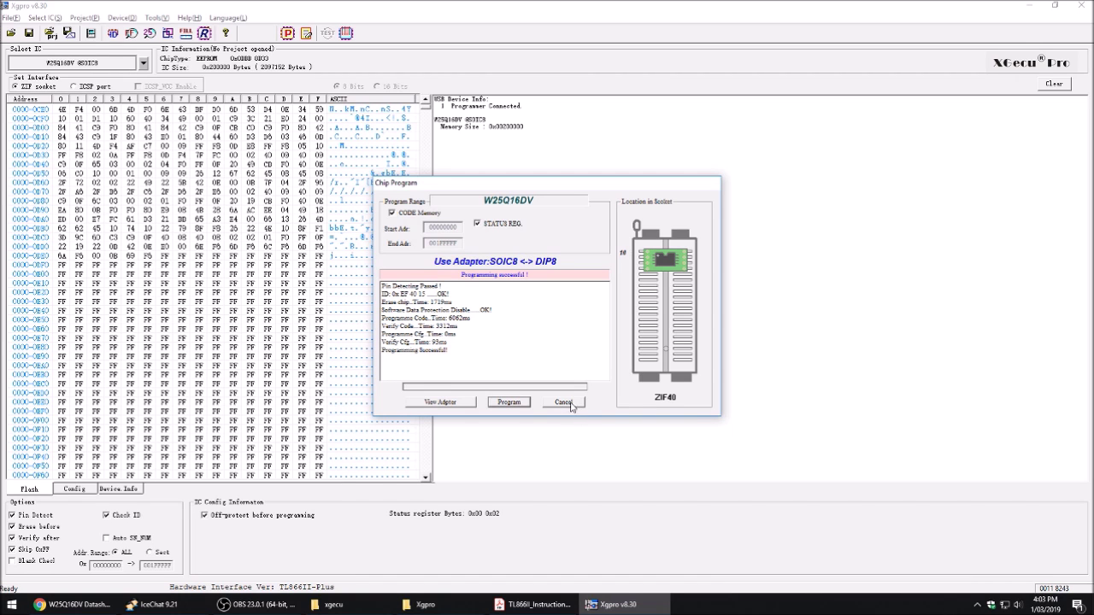
{"action": "left_click", "coordinate": [564, 403]}
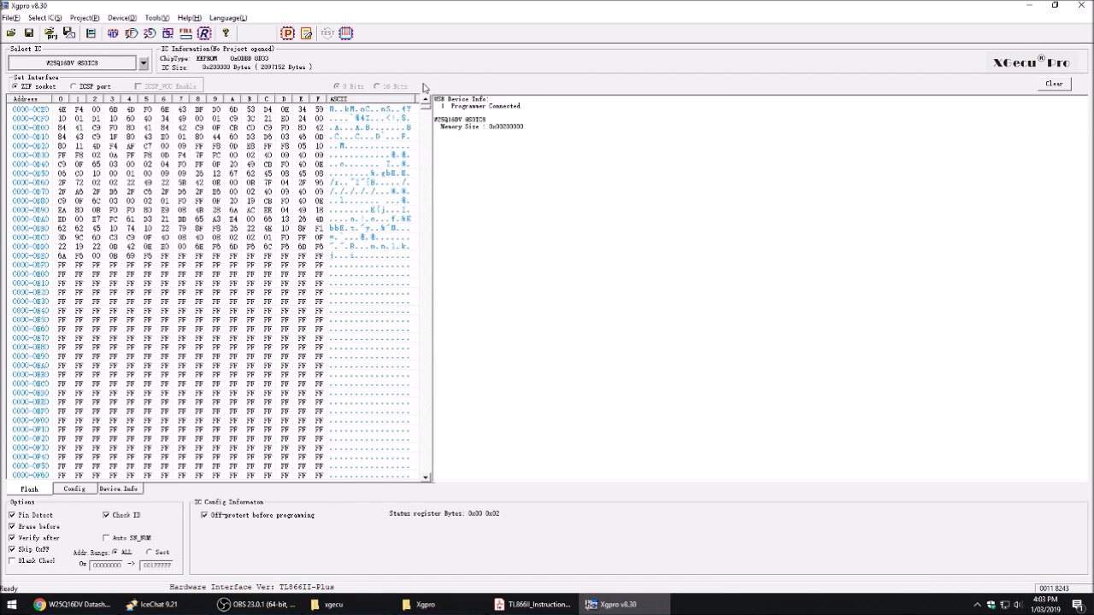
Step: Clear all buffer data, read the W25Q16DV's code memory and status register back into the buffer, and inspect the re-read contents
{"action": "left_click", "coordinate": [10, 17]}
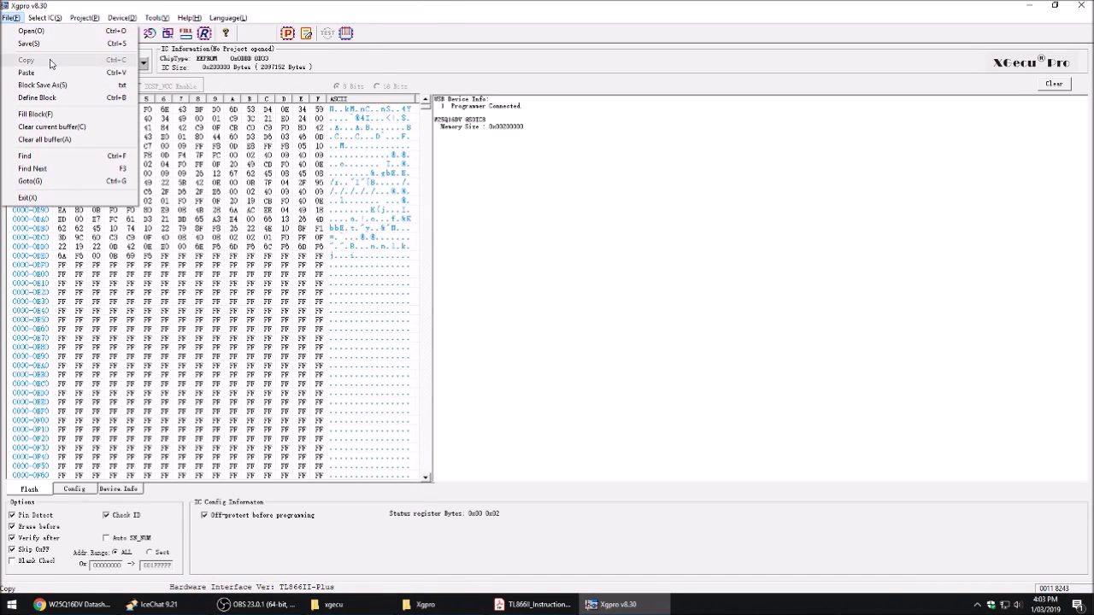
{"action": "left_click", "coordinate": [77, 146]}
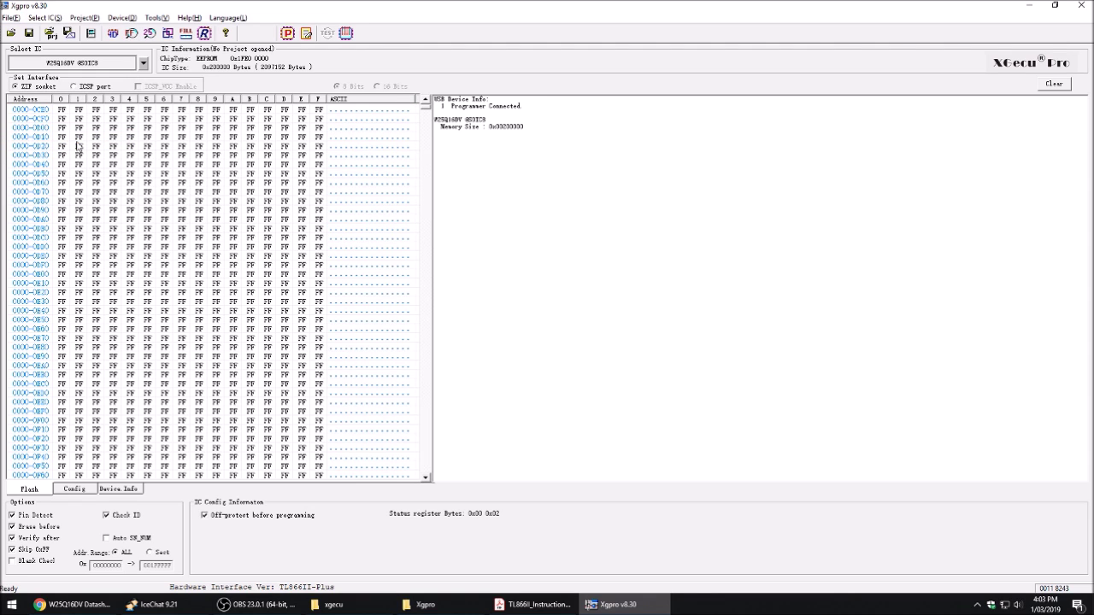
{"action": "left_click", "coordinate": [120, 17]}
{"action": "left_click", "coordinate": [126, 32]}
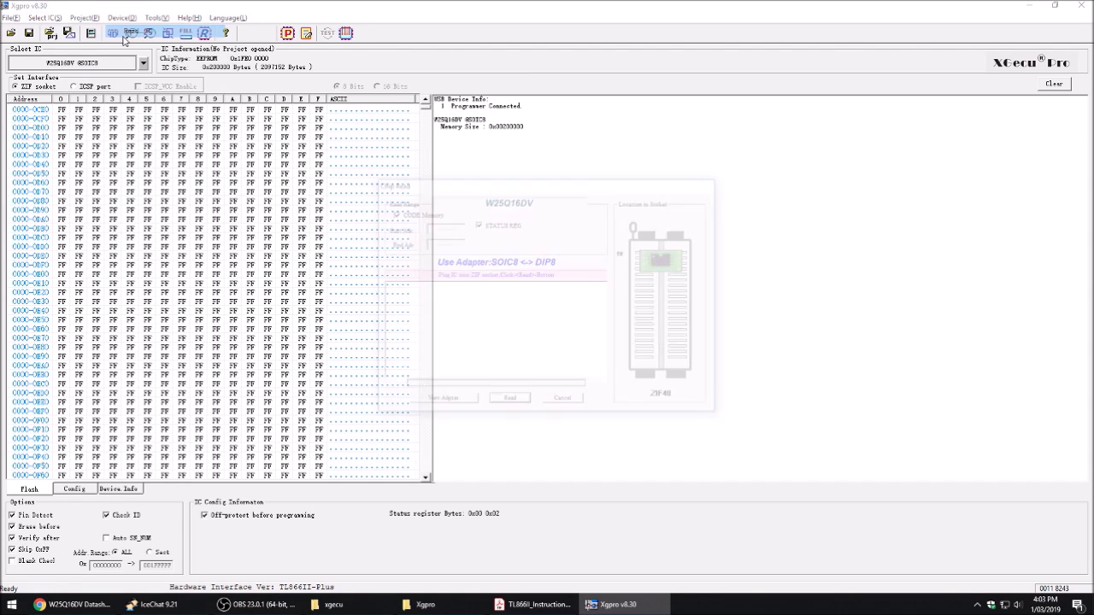
{"action": "left_click", "coordinate": [513, 401]}
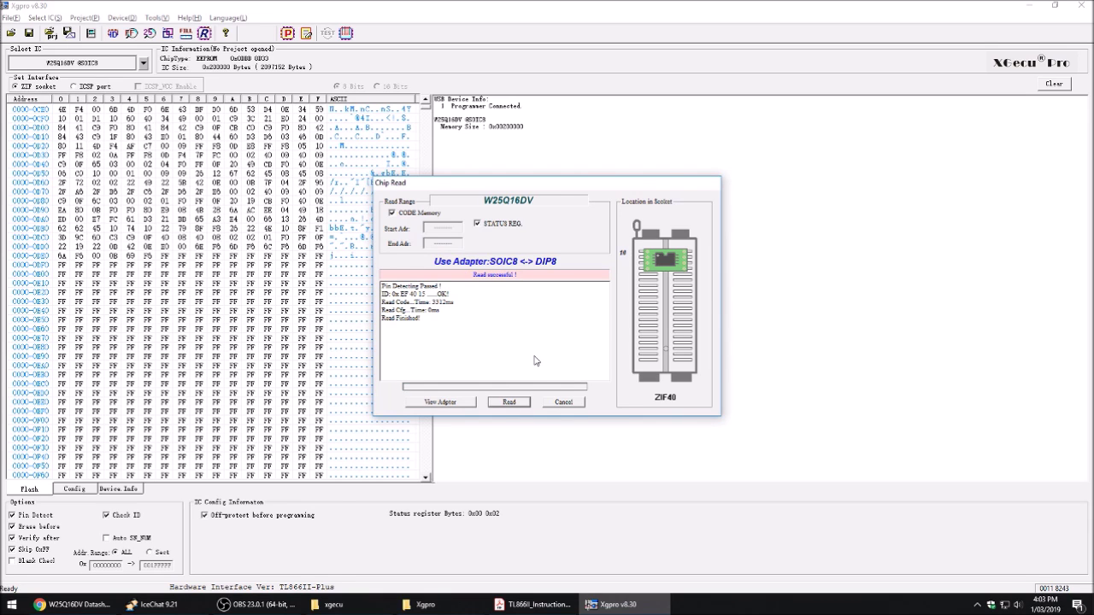
{"action": "left_click", "coordinate": [563, 401]}
{"action": "left_click_drag", "start_coordinate": [427, 113], "coordinate": [428, 335]}
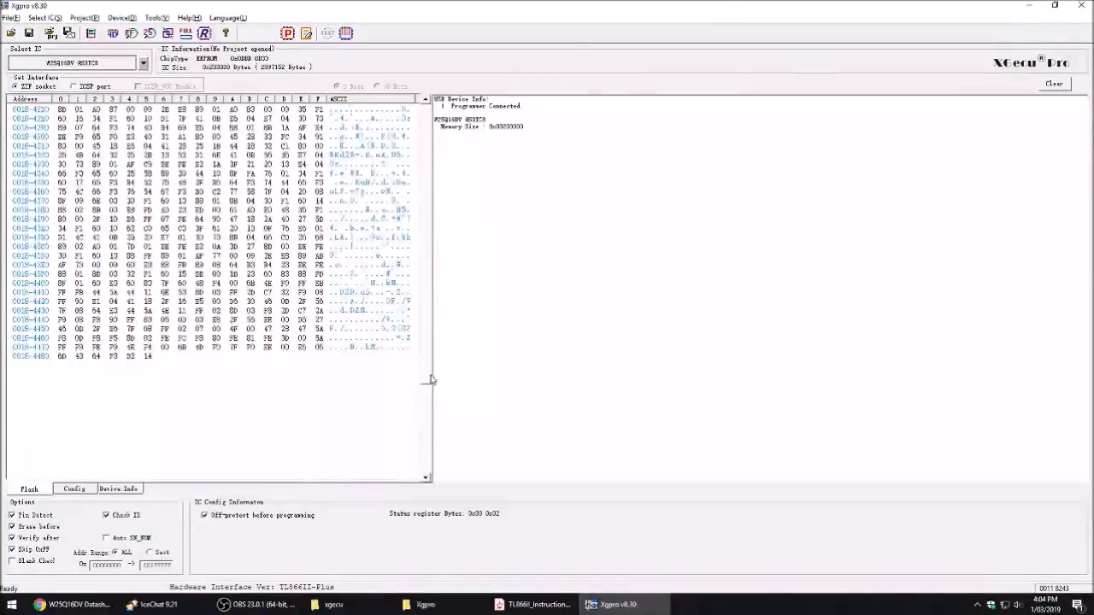